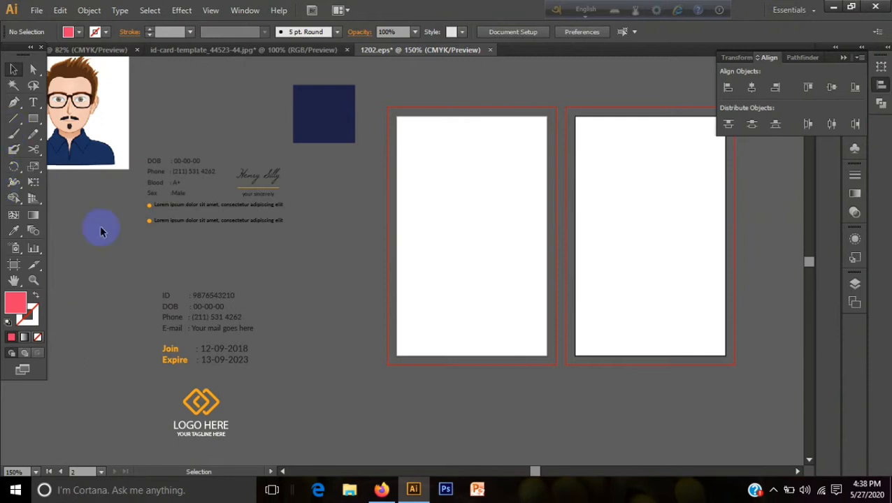
Draw a rectangle across the top of the first card out to the bleed edges and fill it with the sample square's navy colour.
{"action": "left_click_drag", "start_coordinate": [32, 119], "coordinate": [100, 118]}
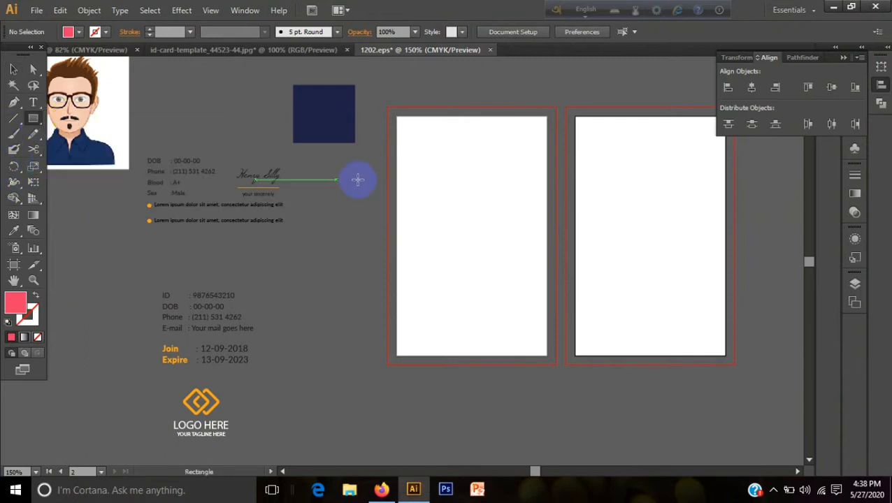
{"action": "left_click_drag", "start_coordinate": [396, 107], "coordinate": [556, 186]}
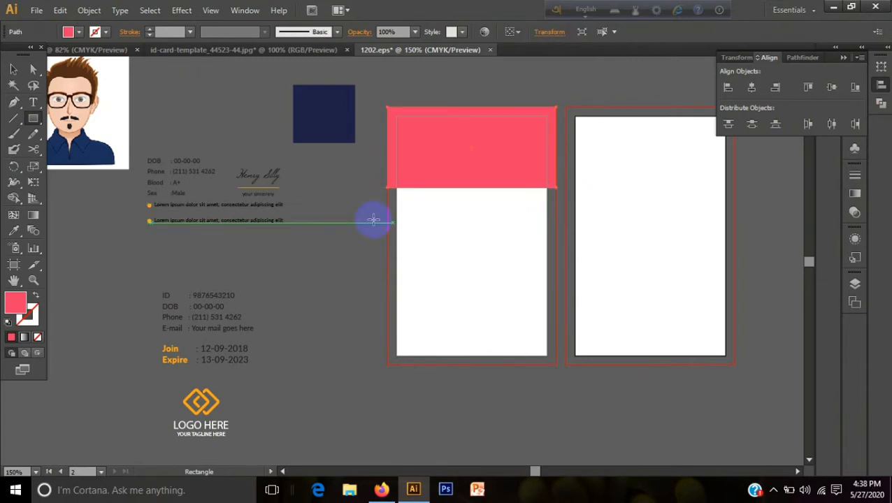
{"action": "left_click", "coordinate": [17, 232]}
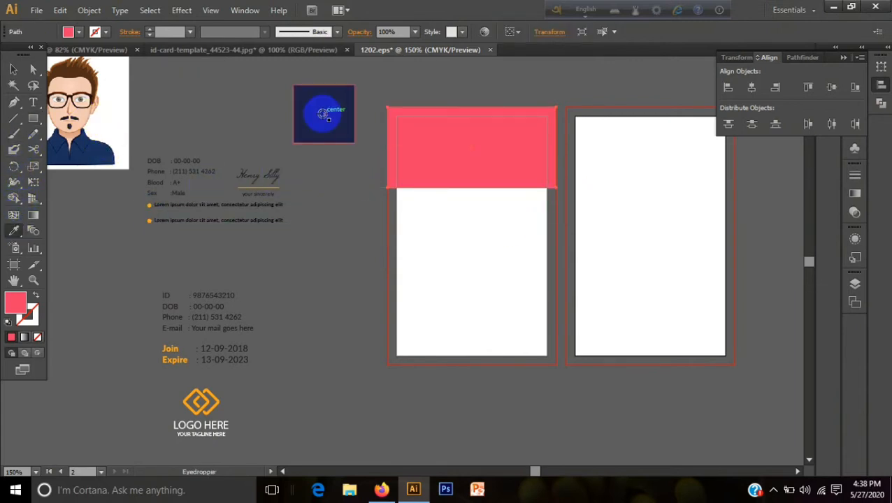
{"action": "left_click", "coordinate": [323, 114]}
{"action": "left_click", "coordinate": [13, 69]}
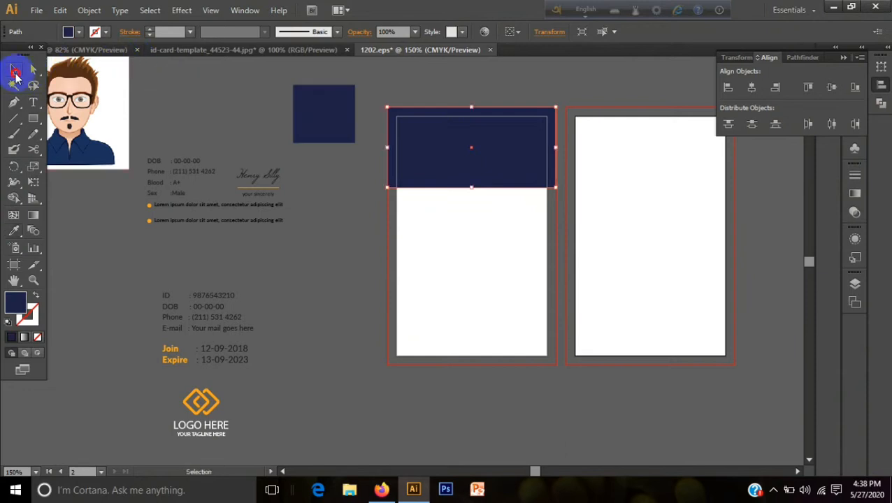
{"action": "left_click", "coordinate": [347, 260]}
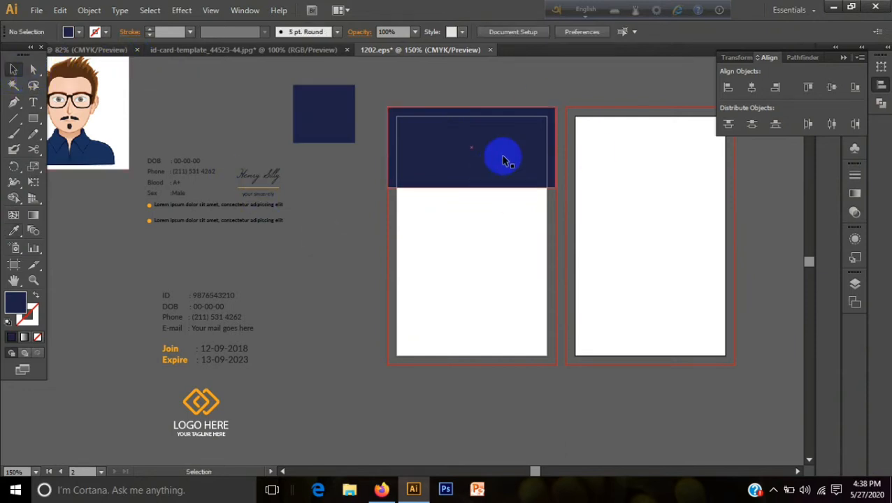
Draw a smaller rectangle just below the navy band on the first card and fill it with the yellow swatch.
{"action": "left_click_drag", "start_coordinate": [36, 121], "coordinate": [63, 118]}
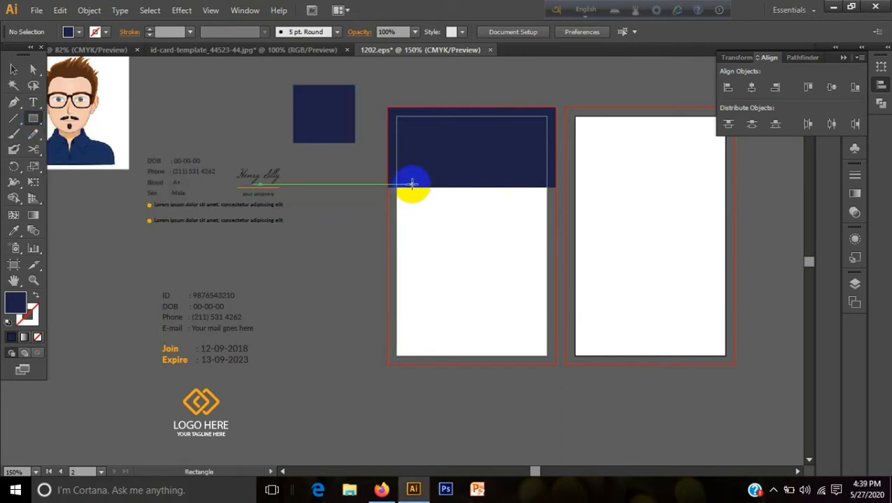
{"action": "left_click_drag", "start_coordinate": [413, 185], "coordinate": [528, 219]}
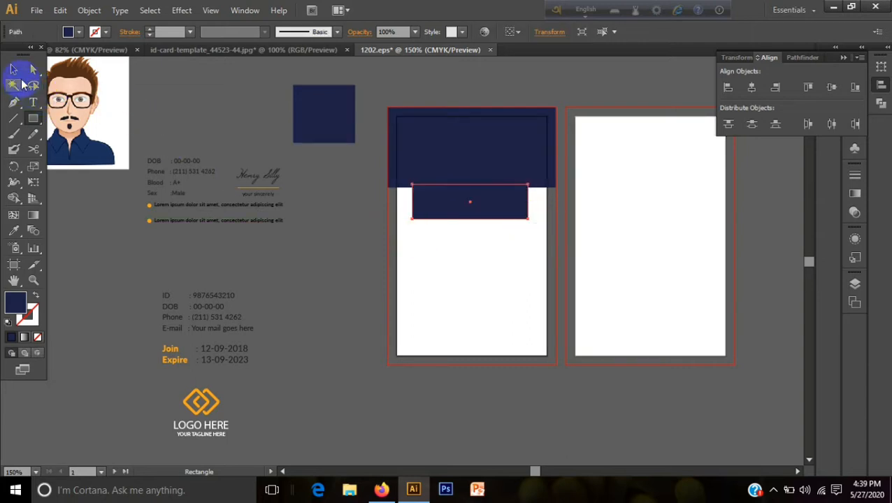
{"action": "left_click", "coordinate": [68, 31]}
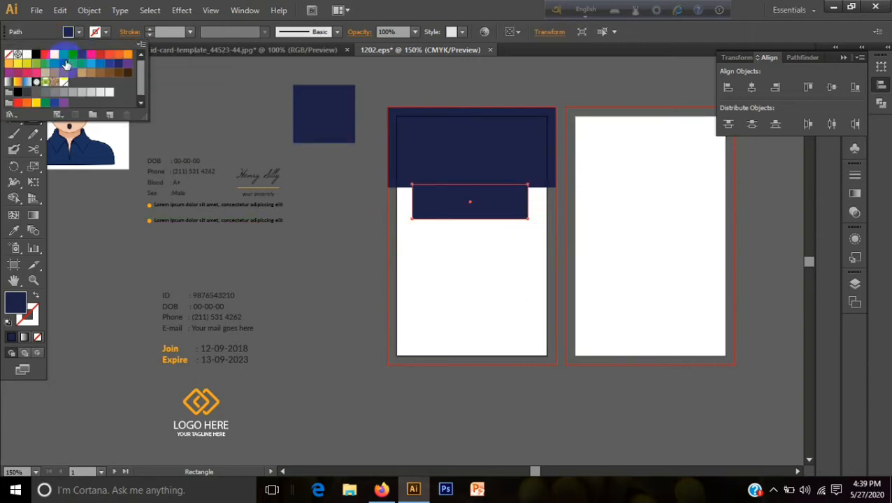
{"action": "left_click", "coordinate": [39, 105]}
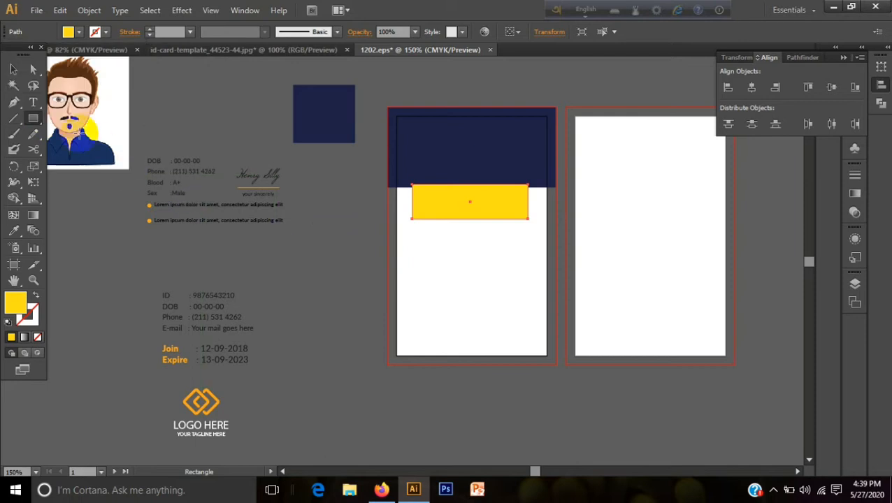
{"action": "left_click", "coordinate": [13, 69]}
{"action": "left_click", "coordinate": [437, 278]}
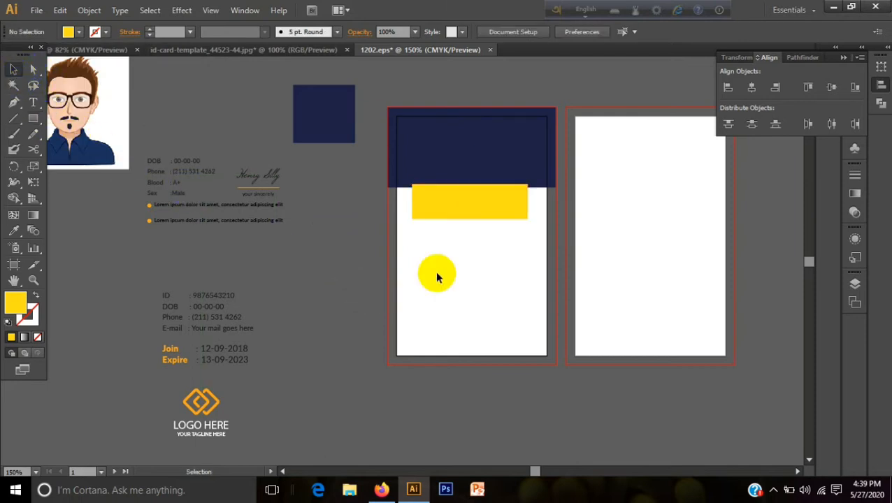
Move the yellow rectangle up onto the navy band so their bottom edges line up.
{"action": "left_click_drag", "start_coordinate": [495, 213], "coordinate": [495, 186]}
{"action": "key", "text": "Down"}
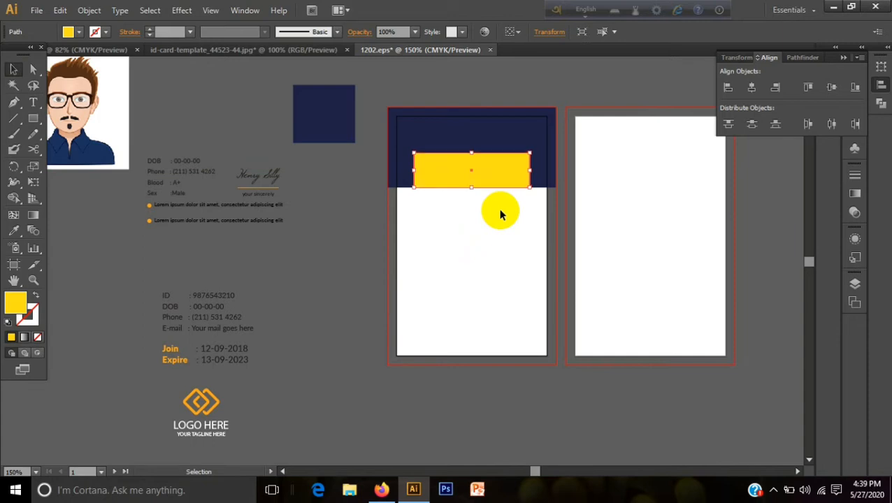
{"action": "left_click", "coordinate": [587, 432]}
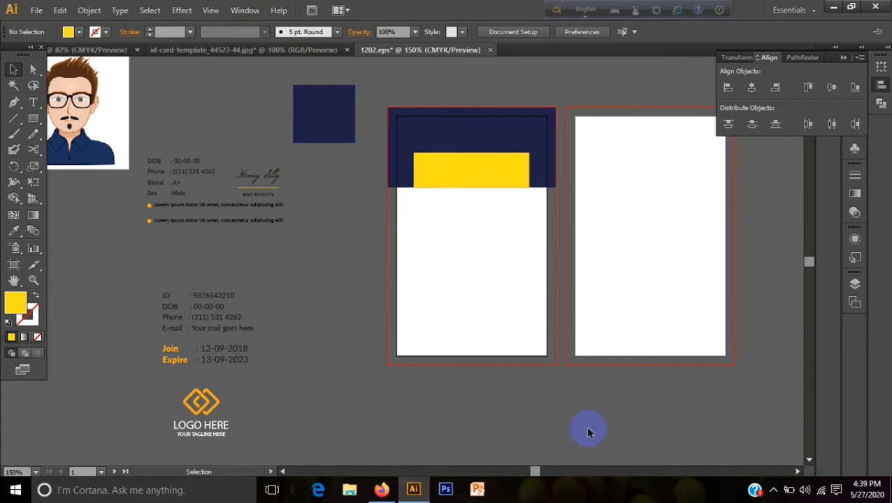
Draw a yellow circle on the first card and move it over the middle of the yellow rectangle.
{"action": "left_click_drag", "start_coordinate": [32, 124], "coordinate": [69, 158]}
{"action": "left_click_drag", "start_coordinate": [429, 236], "coordinate": [517, 296]}
{"action": "left_click", "coordinate": [13, 68]}
{"action": "left_click", "coordinate": [450, 305]}
{"action": "left_click_drag", "start_coordinate": [450, 306], "coordinate": [467, 171]}
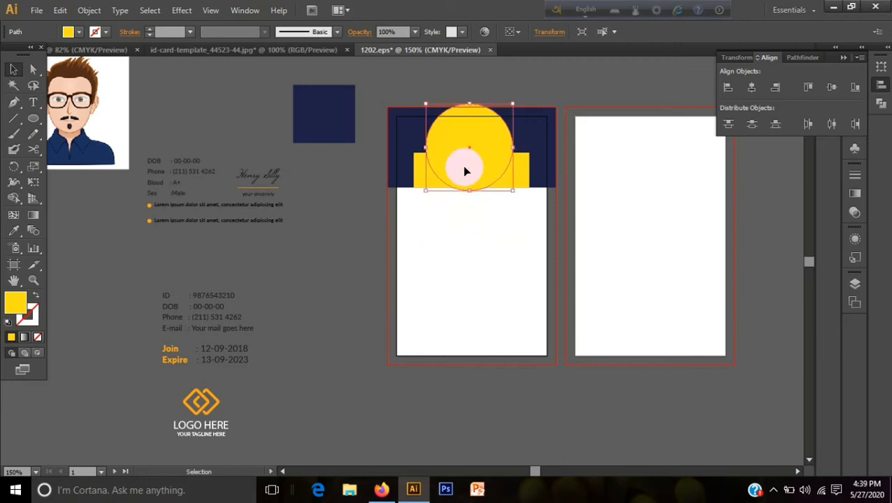
Nudge the circle vertically until its horizontal midline meets the rectangle's top edge and its bottom extends below the navy band.
{"action": "key", "text": "Up"}
{"action": "key", "text": "Up"}
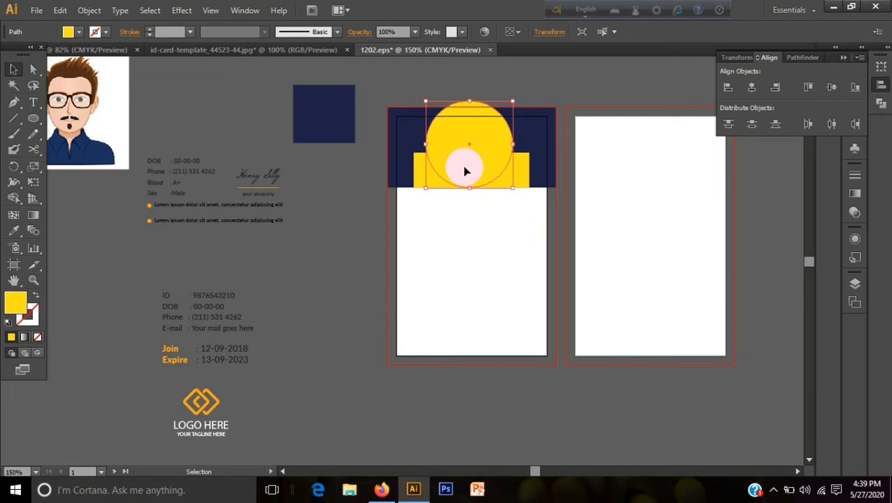
{"action": "key", "text": "Down"}
{"action": "key", "text": "Down"}
{"action": "key", "text": "Down"}
{"action": "key", "text": "Down"}
{"action": "key", "text": "Down"}
{"action": "key", "text": "Down"}
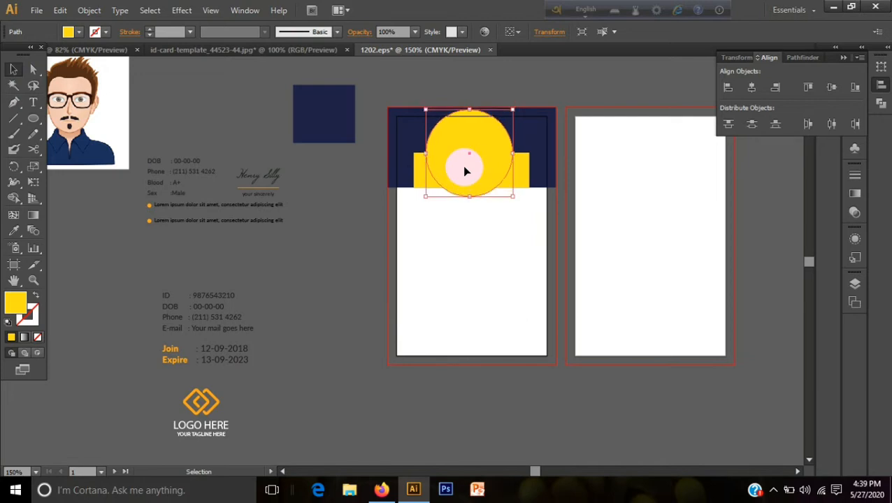
{"action": "left_click", "coordinate": [504, 372]}
Cut the circle at its two side anchor points with Scissors and delete the upper half.
{"action": "left_click", "coordinate": [483, 179]}
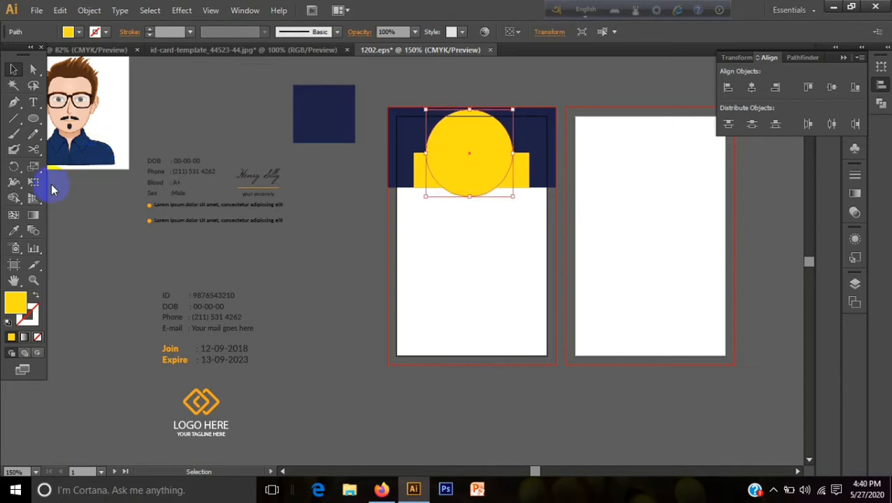
{"action": "left_click_drag", "start_coordinate": [33, 149], "coordinate": [53, 170]}
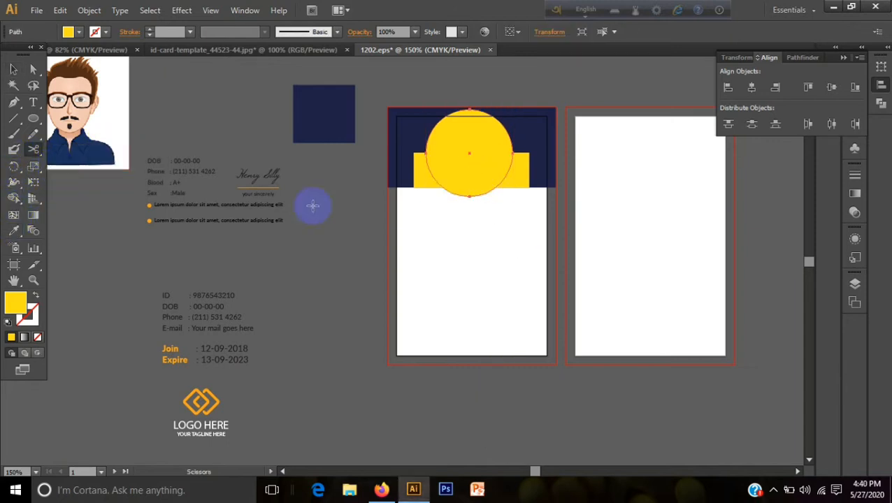
{"action": "left_click", "coordinate": [513, 150]}
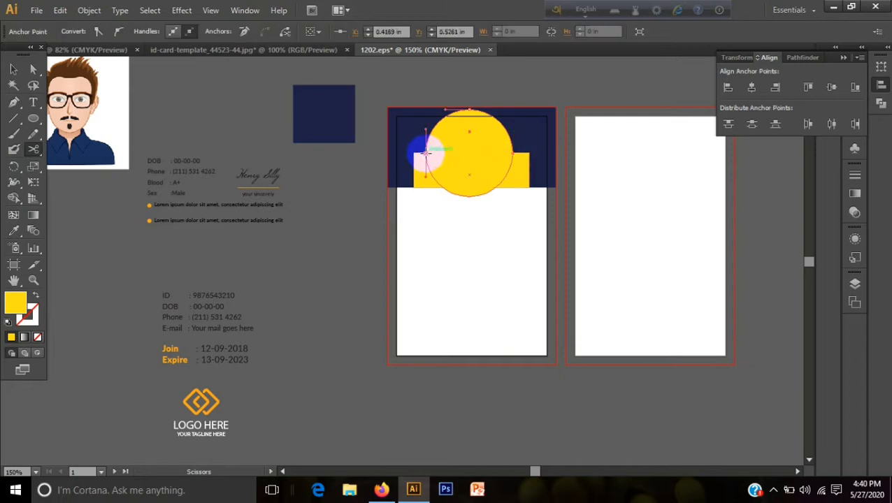
{"action": "left_click", "coordinate": [425, 150]}
{"action": "key", "text": "v"}
{"action": "left_click", "coordinate": [415, 202]}
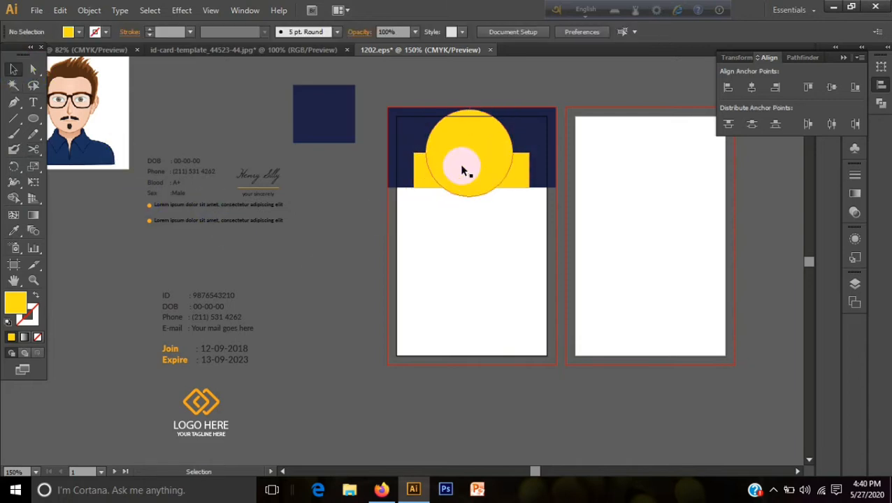
{"action": "left_click", "coordinate": [476, 134]}
{"action": "key", "text": "Delete"}
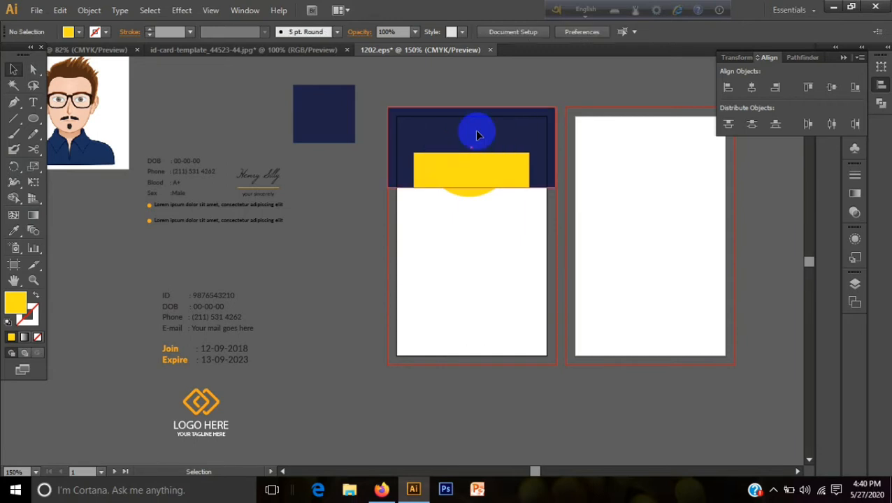
Change the fill of the yellow rectangle behind the half circle to the yellow-green swatch.
{"action": "left_click", "coordinate": [526, 175]}
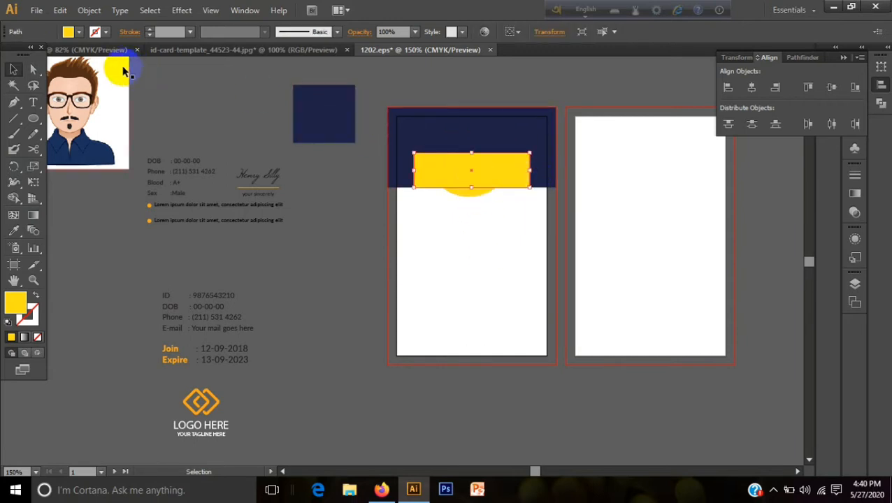
{"action": "left_click", "coordinate": [68, 31]}
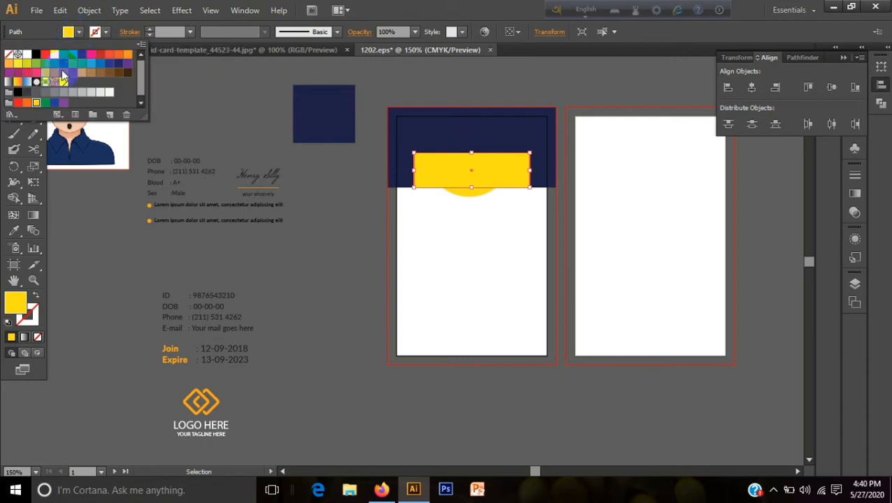
{"action": "left_click", "coordinate": [26, 63]}
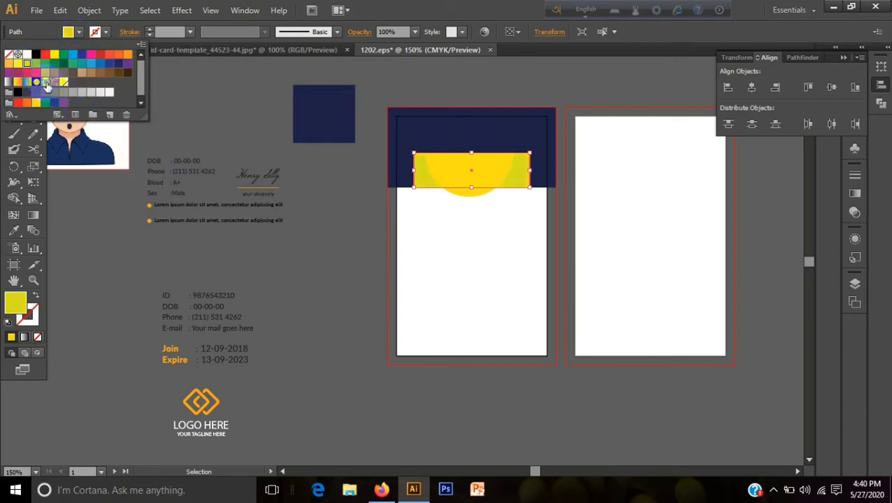
{"action": "left_click", "coordinate": [341, 315]}
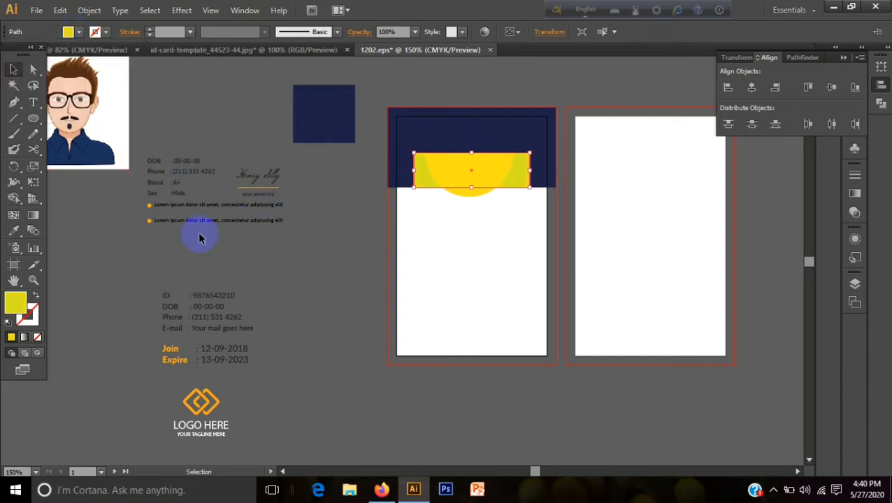
{"action": "left_click", "coordinate": [336, 272]}
Pull both top corners of the yellow-green rectangle inward to the ends of the half circle, shaping it into a trapezoid.
{"action": "left_click", "coordinate": [518, 173]}
{"action": "left_click_drag", "start_coordinate": [33, 69], "coordinate": [83, 72]}
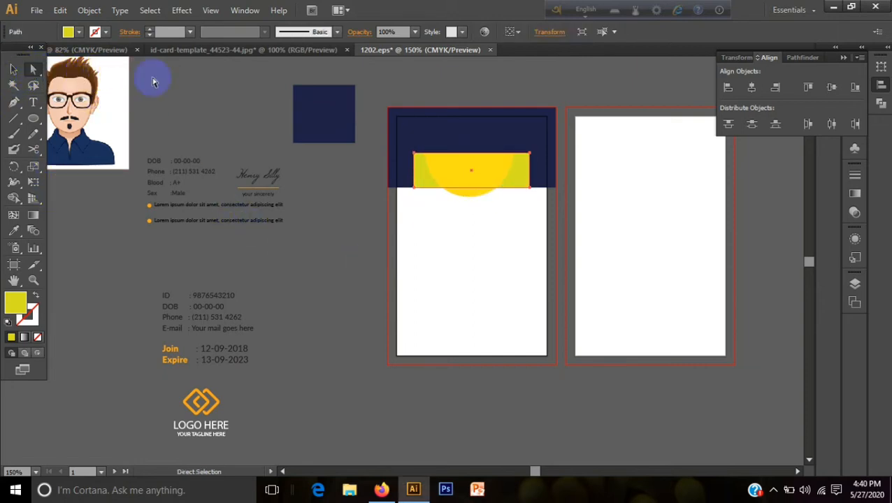
{"action": "left_click", "coordinate": [530, 156]}
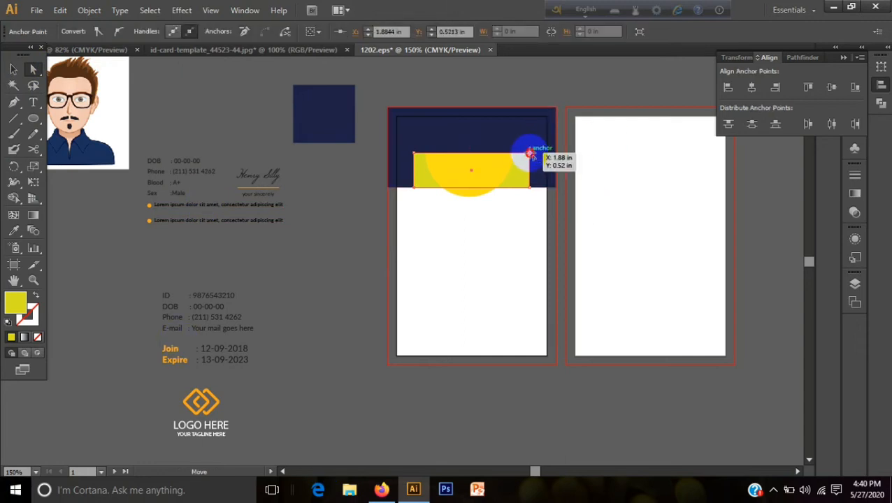
{"action": "left_click_drag", "start_coordinate": [530, 154], "coordinate": [513, 152]}
{"action": "left_click", "coordinate": [482, 378]}
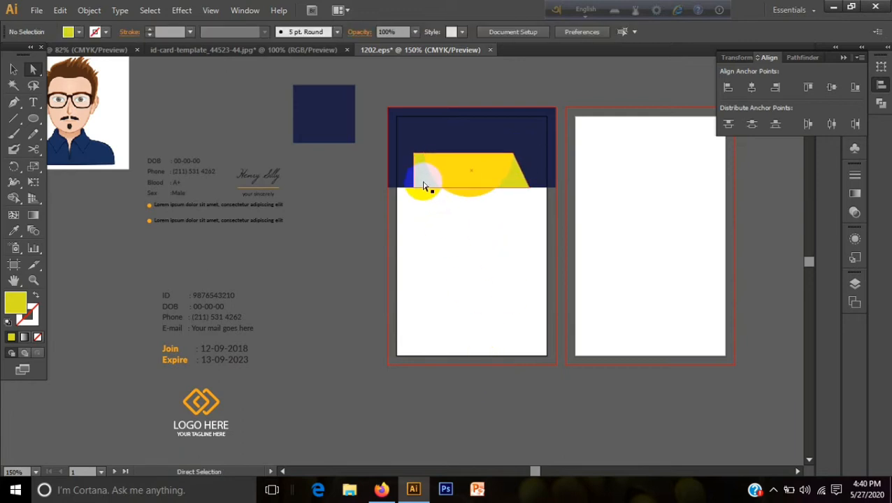
{"action": "left_click", "coordinate": [420, 158]}
{"action": "left_click_drag", "start_coordinate": [415, 152], "coordinate": [428, 156]}
{"action": "left_click", "coordinate": [483, 245]}
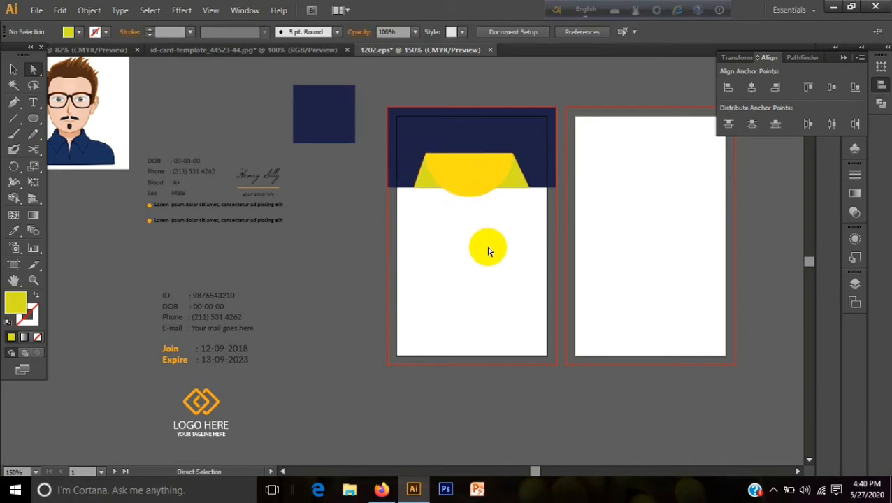
Center the half circle and trapezoid on each other, and lower the half circle until its flat edge meets the trapezoid's top.
{"action": "left_click", "coordinate": [477, 185]}
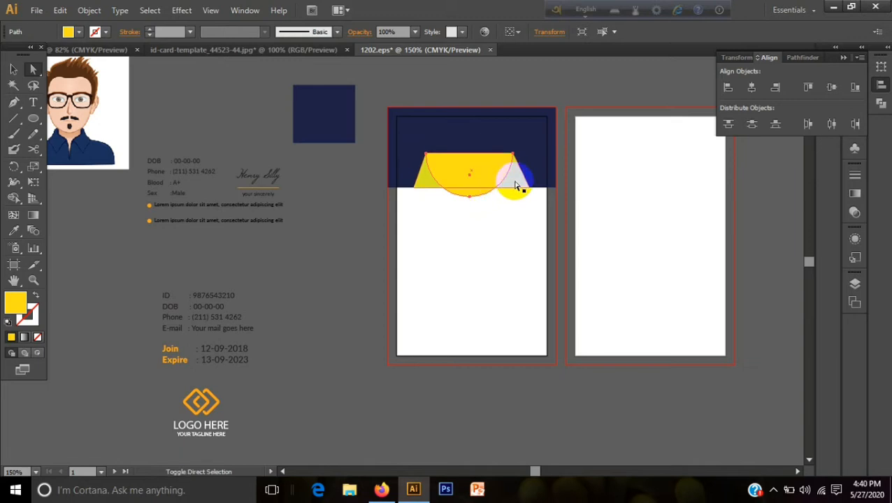
{"action": "left_click", "coordinate": [516, 185], "text": "shift"}
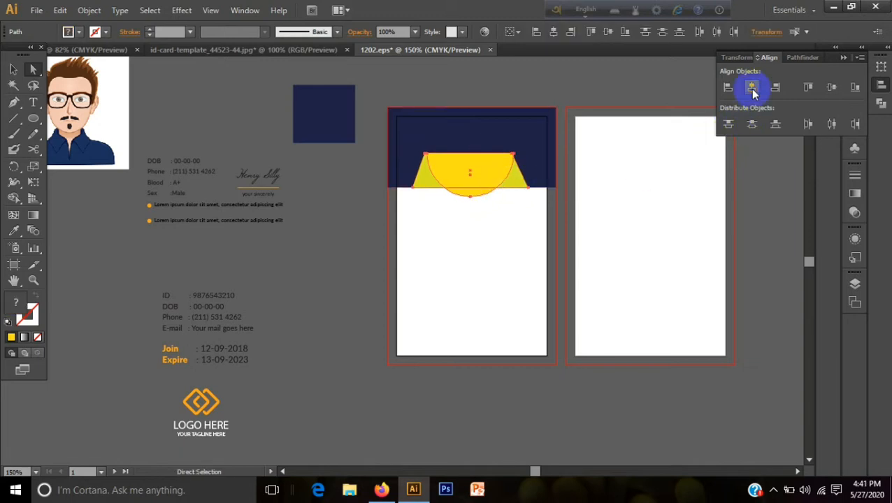
{"action": "left_click", "coordinate": [809, 89]}
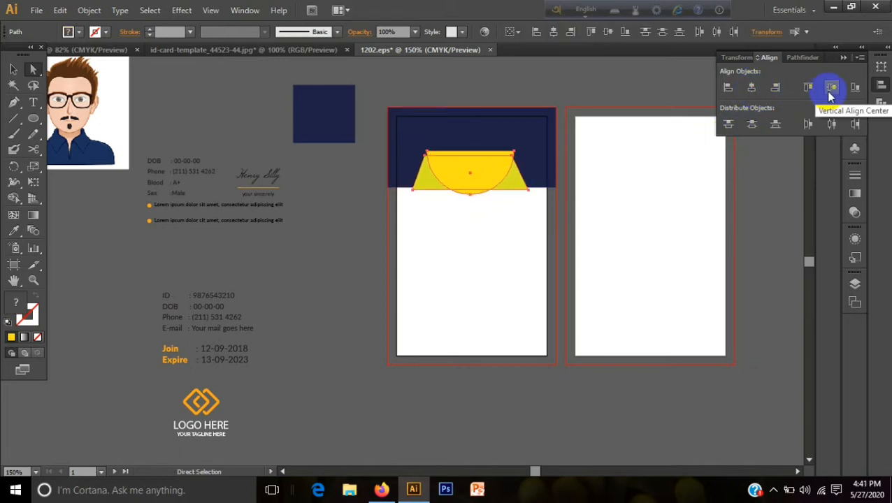
{"action": "left_click", "coordinate": [704, 423]}
{"action": "left_click", "coordinate": [478, 174]}
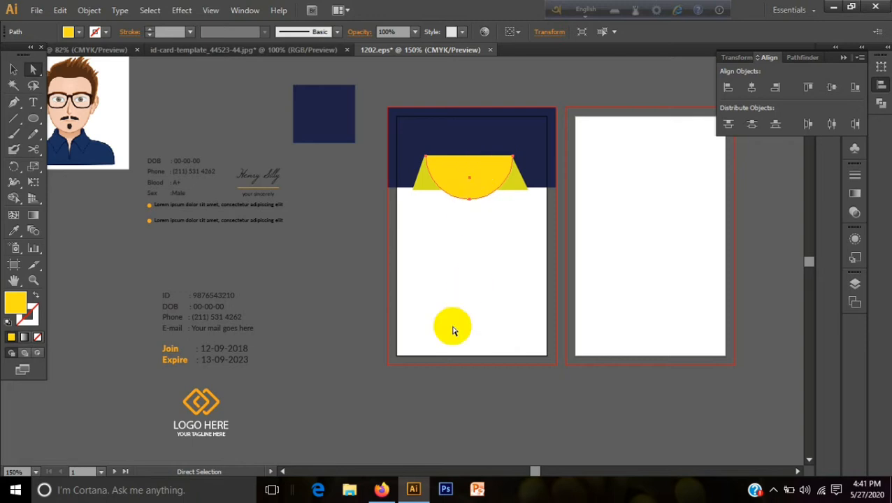
{"action": "left_click", "coordinate": [302, 394]}
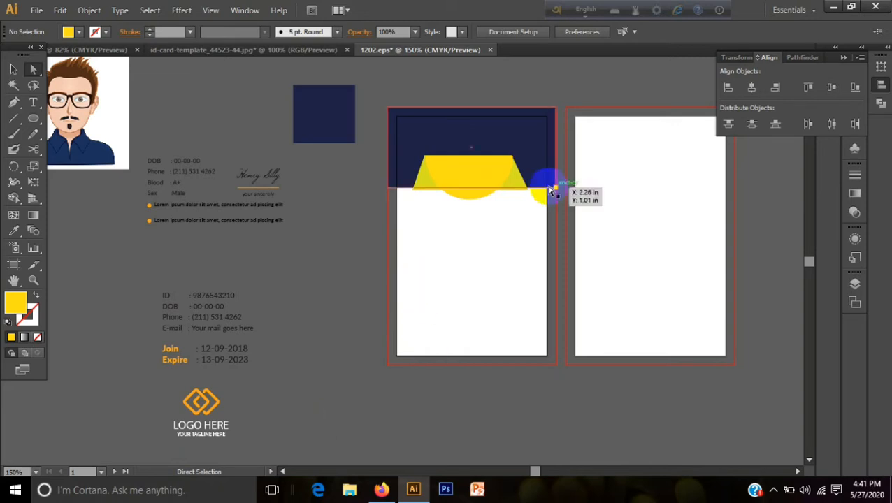
Change the trapezoid's fill from yellow-green to a brighter yellow close to the half circle's colour.
{"action": "left_click", "coordinate": [518, 175]}
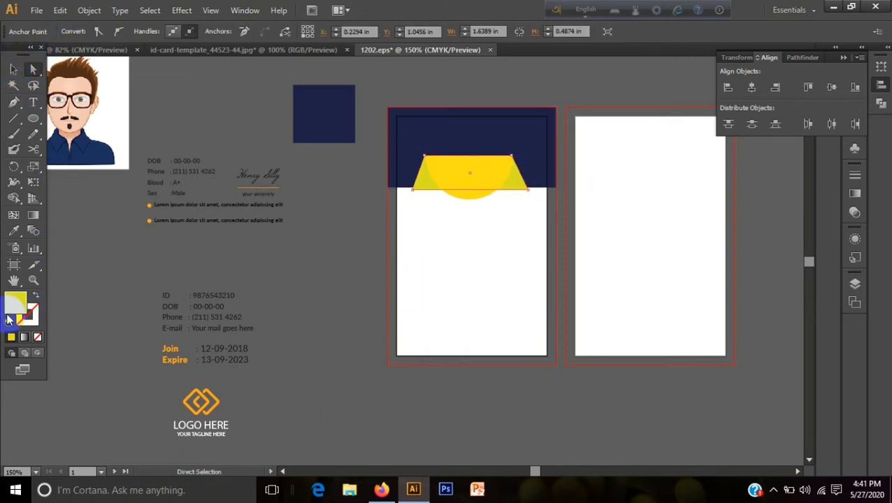
{"action": "double_click", "coordinate": [15, 302]}
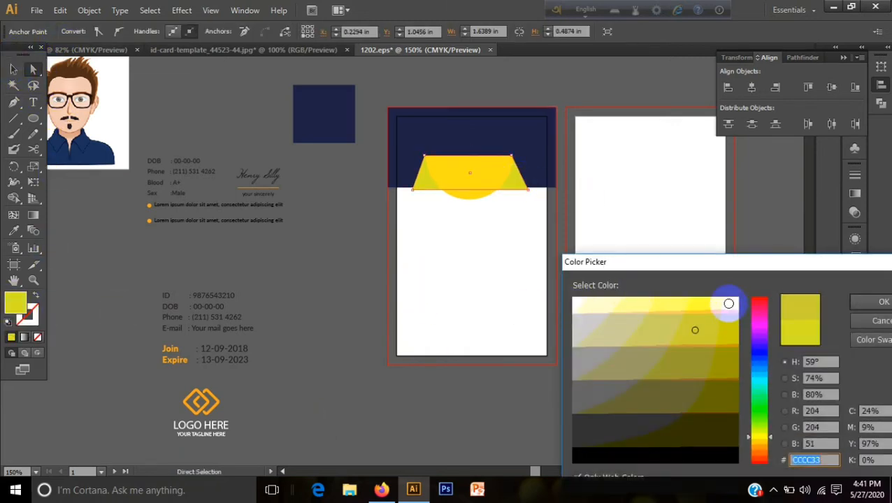
{"action": "left_click", "coordinate": [873, 302]}
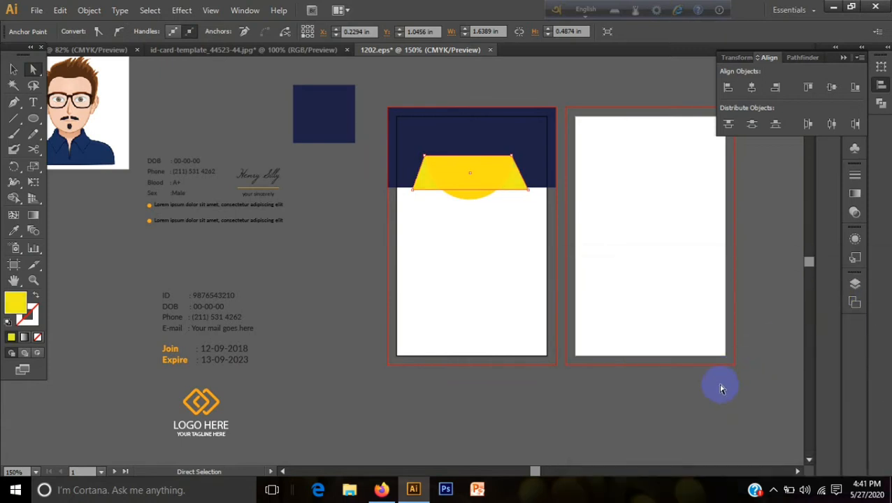
{"action": "left_click", "coordinate": [723, 390]}
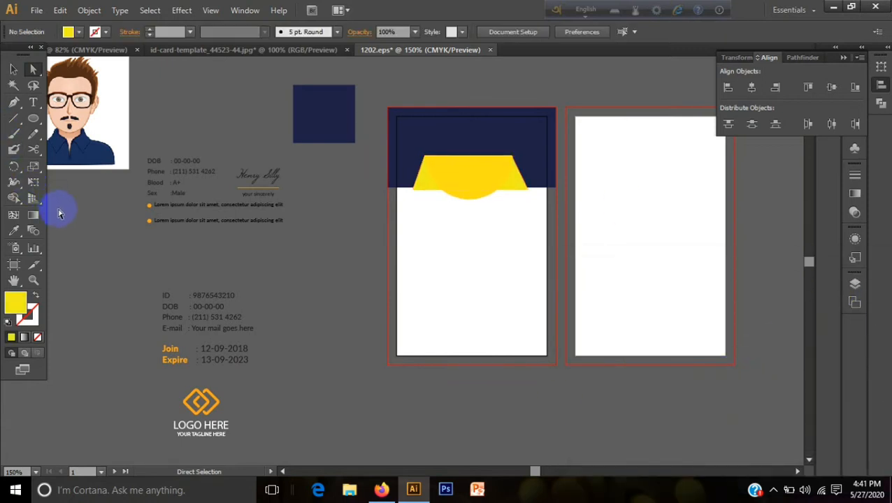
Draw a yellow circle in the white area of the front card, below the trapezoid.
{"action": "left_click_drag", "start_coordinate": [35, 114], "coordinate": [83, 149]}
{"action": "left_click_drag", "start_coordinate": [405, 335], "coordinate": [515, 312]}
{"action": "left_click", "coordinate": [13, 69]}
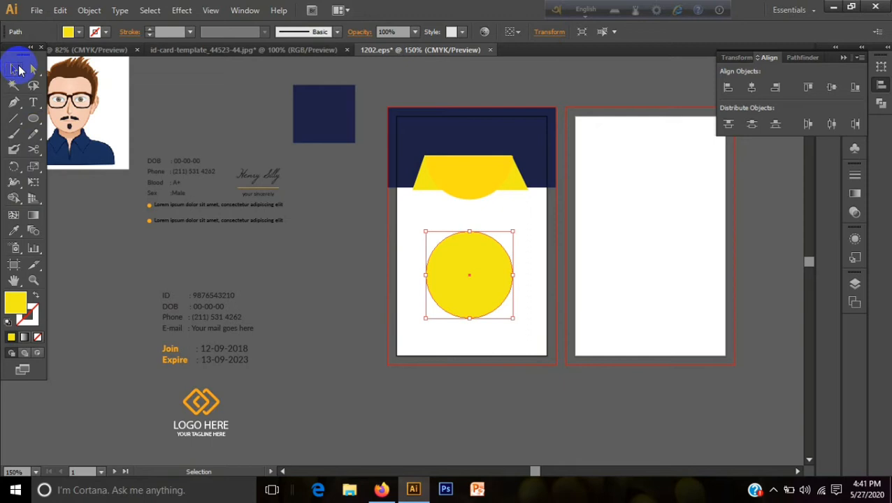
{"action": "left_click", "coordinate": [314, 285]}
Move the portrait image onto the front card behind the yellow circle and lower it until its upper edge meets the circle's.
{"action": "left_click_drag", "start_coordinate": [98, 112], "coordinate": [491, 281]}
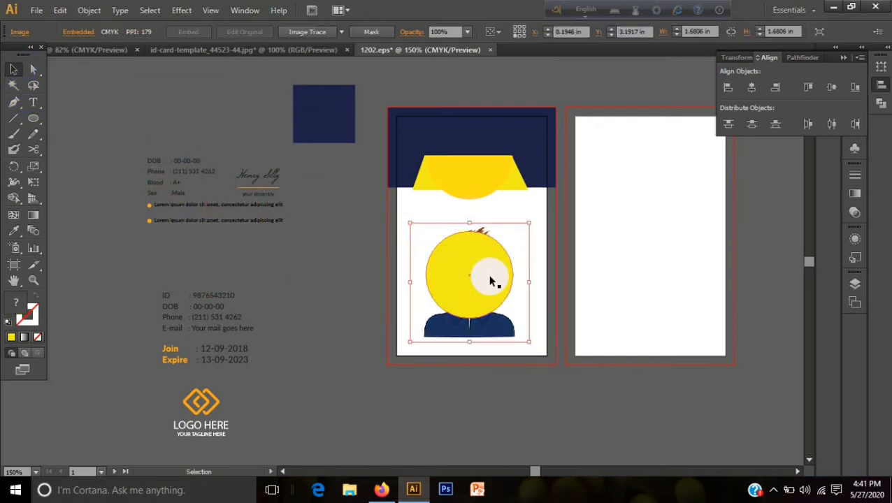
{"action": "key", "text": "Down"}
{"action": "key", "text": "Down"}
{"action": "key", "text": "Down"}
{"action": "key", "text": "Down"}
{"action": "key", "text": "Down"}
{"action": "key", "text": "Down"}
{"action": "key", "text": "Down"}
{"action": "key", "text": "Down"}
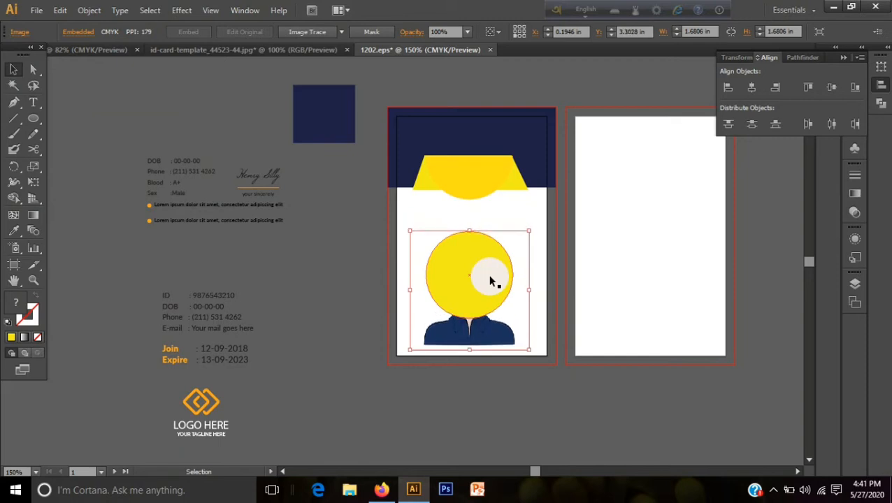
Enlarge the yellow circle to about 1.32 by 1.42 in and adjust its position so it covers the portrait's head and collar.
{"action": "left_click", "coordinate": [490, 281]}
{"action": "key", "text": "Down"}
{"action": "key", "text": "Down"}
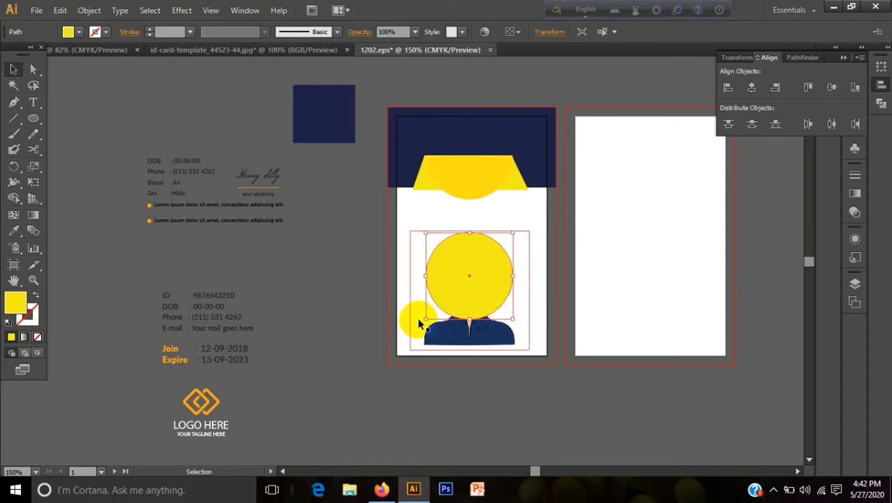
{"action": "left_click_drag", "start_coordinate": [424, 318], "coordinate": [422, 328]}
{"action": "key", "text": "Right"}
{"action": "key", "text": "Down"}
{"action": "key", "text": "Down"}
{"action": "key", "text": "Down"}
{"action": "key", "text": "Down"}
{"action": "key", "text": "Down"}
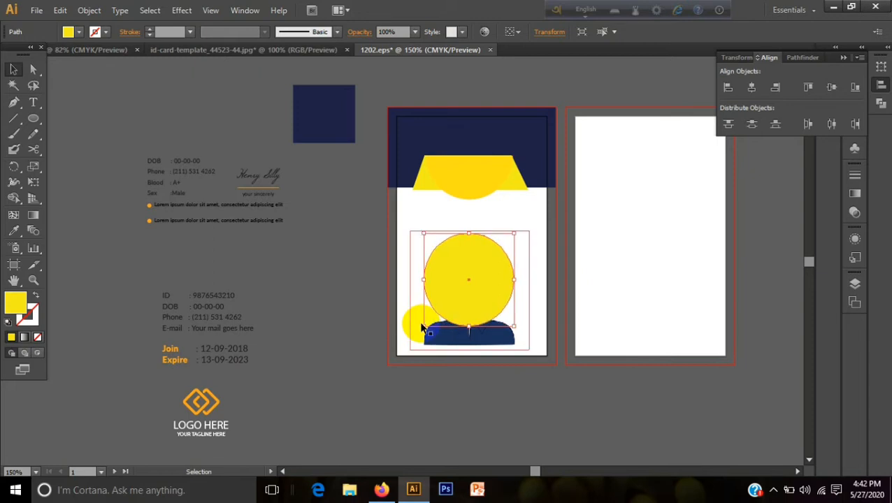
{"action": "key", "text": "Up"}
{"action": "key", "text": "Up"}
{"action": "key", "text": "Up"}
{"action": "key", "text": "Up"}
{"action": "key", "text": "Up"}
{"action": "key", "text": "Up"}
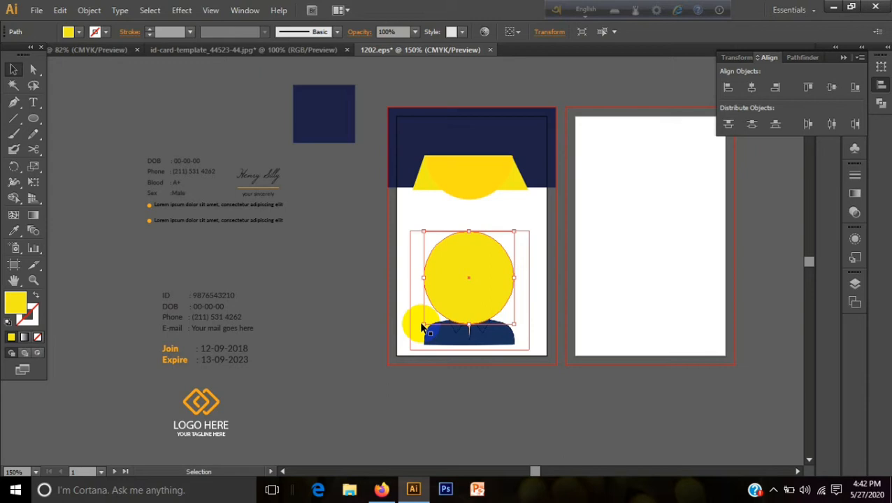
{"action": "left_click_drag", "start_coordinate": [424, 325], "coordinate": [419, 332]}
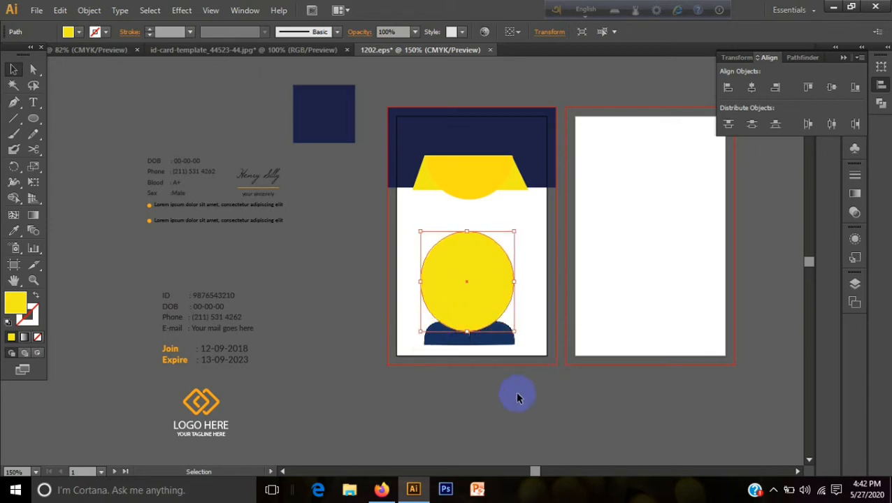
Crop the portrait to the yellow circle with a clipping mask.
{"action": "left_click", "coordinate": [517, 393]}
{"action": "left_click", "coordinate": [459, 298]}
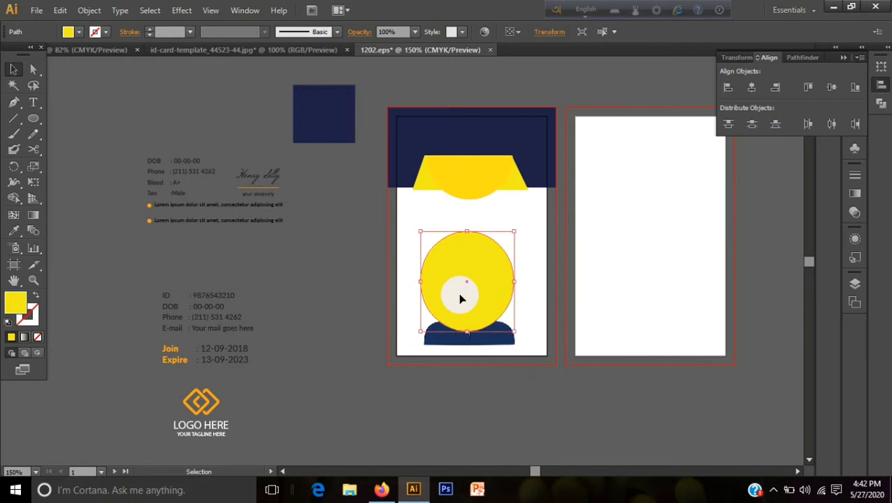
{"action": "left_click", "coordinate": [489, 339], "text": "shift"}
{"action": "right_click", "coordinate": [498, 306]}
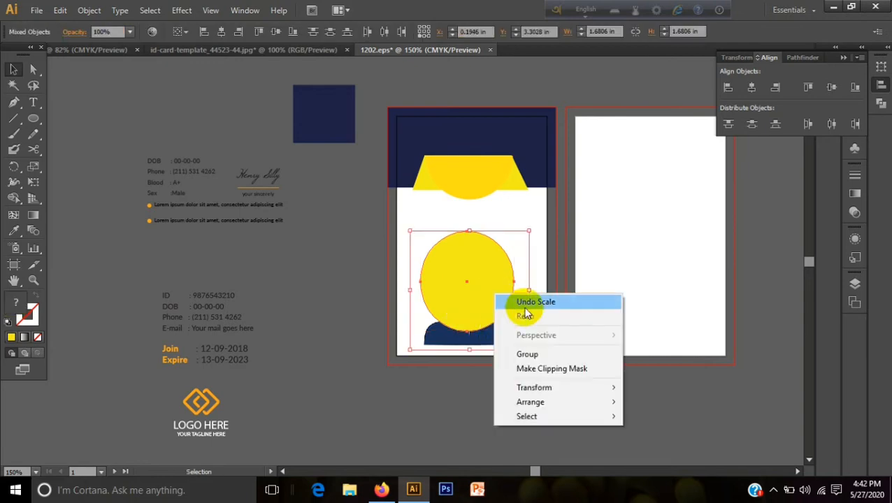
{"action": "left_click", "coordinate": [539, 368]}
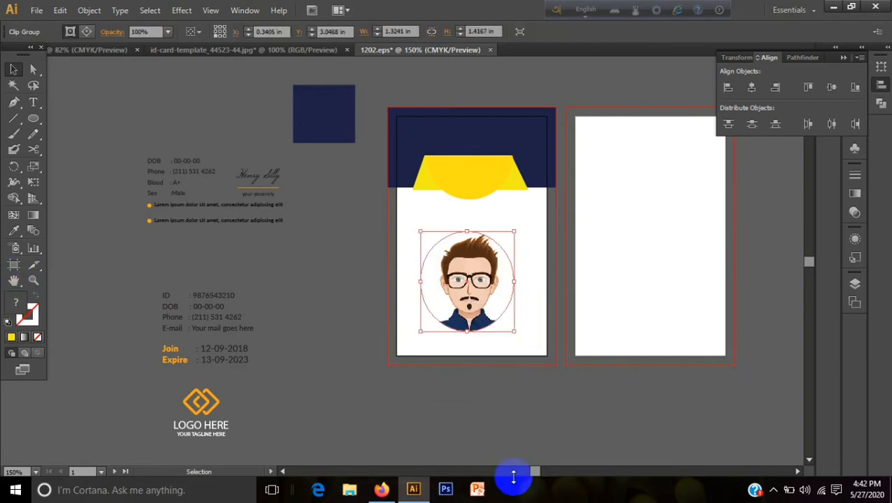
{"action": "left_click", "coordinate": [488, 420]}
Scale the round portrait down to about 0.74 by 0.79 in.
{"action": "left_click", "coordinate": [497, 317]}
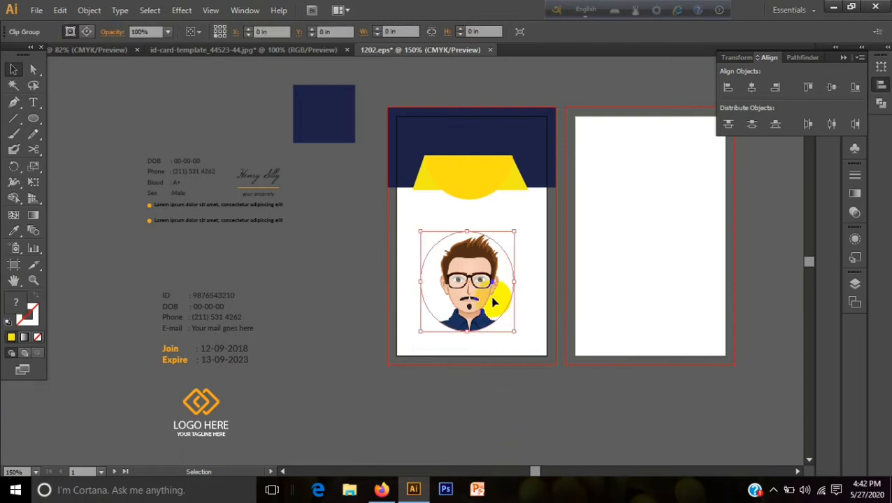
{"action": "left_click_drag", "start_coordinate": [514, 231], "coordinate": [474, 276]}
{"action": "left_click", "coordinate": [514, 305]}
{"action": "left_click", "coordinate": [472, 287]}
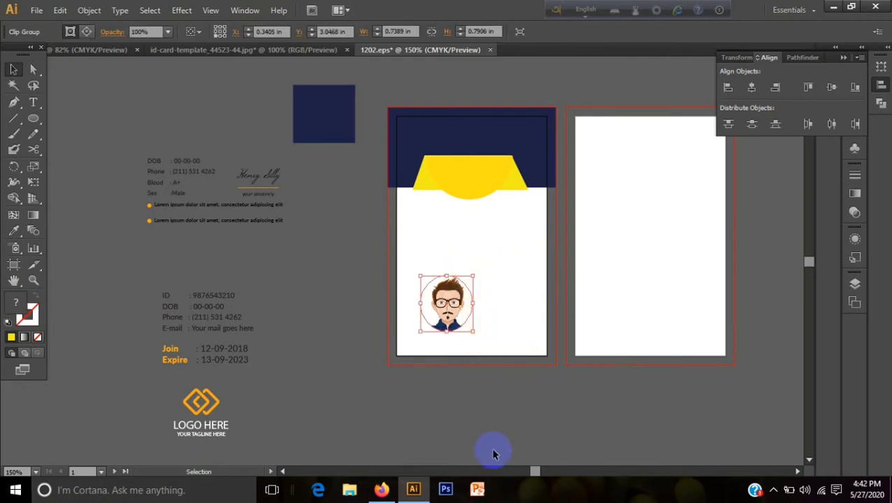
{"action": "left_click", "coordinate": [480, 417]}
Move the round portrait into the navy header above the trapezoid and shrink it to about 0.56 by 0.60 in.
{"action": "left_click_drag", "start_coordinate": [458, 329], "coordinate": [470, 130]}
{"action": "left_click_drag", "start_coordinate": [494, 96], "coordinate": [476, 138]}
{"action": "left_click", "coordinate": [481, 258]}
{"action": "left_click", "coordinate": [479, 245]}
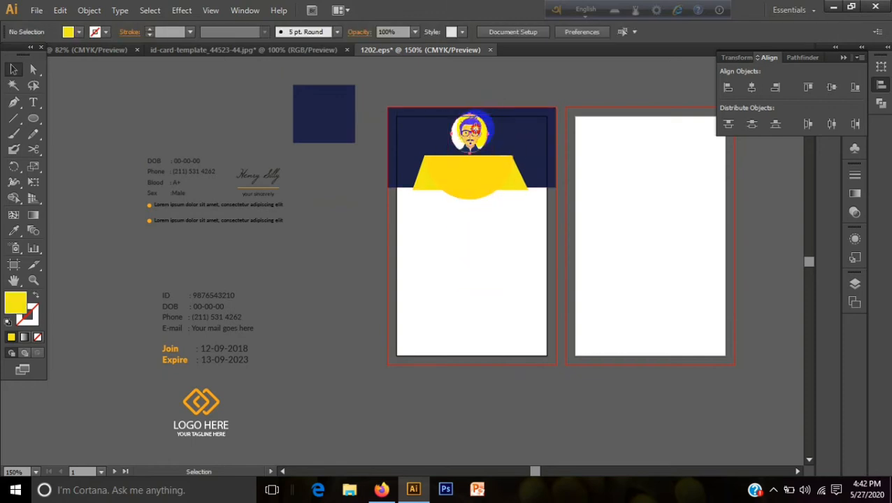
{"action": "left_click", "coordinate": [475, 133]}
{"action": "left_click_drag", "start_coordinate": [488, 112], "coordinate": [486, 115]}
{"action": "left_click", "coordinate": [514, 294]}
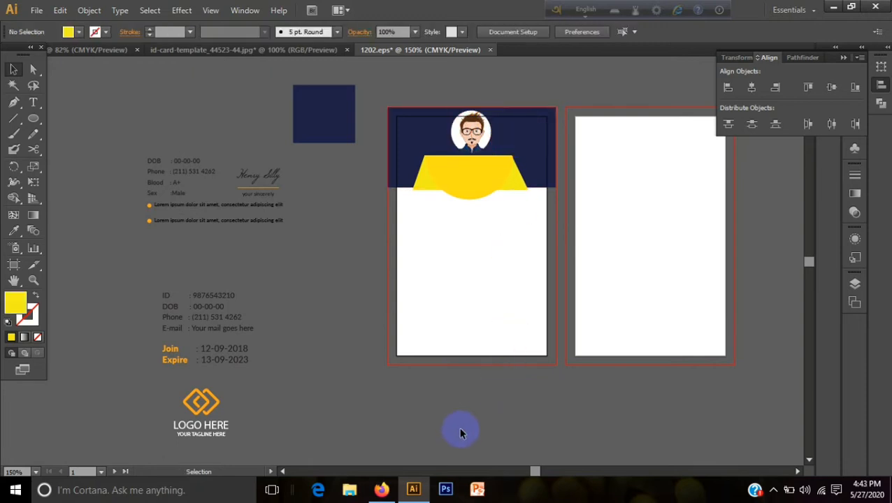
Raise the round portrait slightly and center it horizontally with the yellow half circle.
{"action": "left_click", "coordinate": [481, 140]}
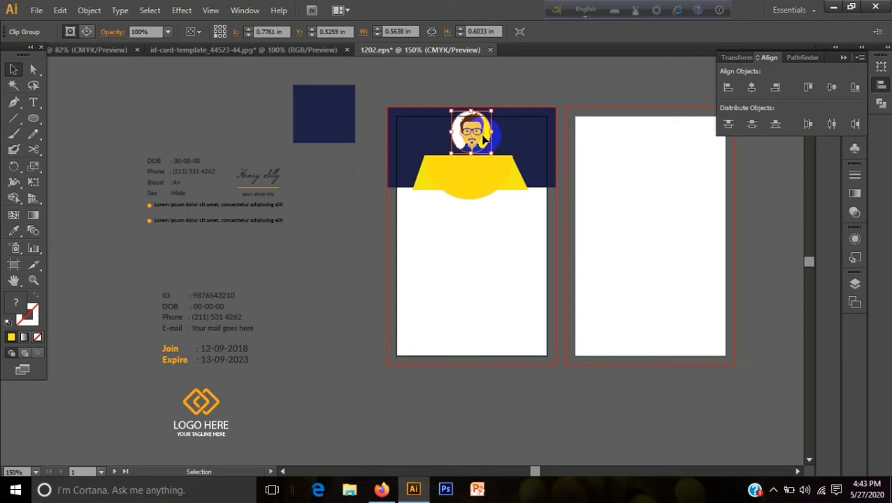
{"action": "key", "text": "Up"}
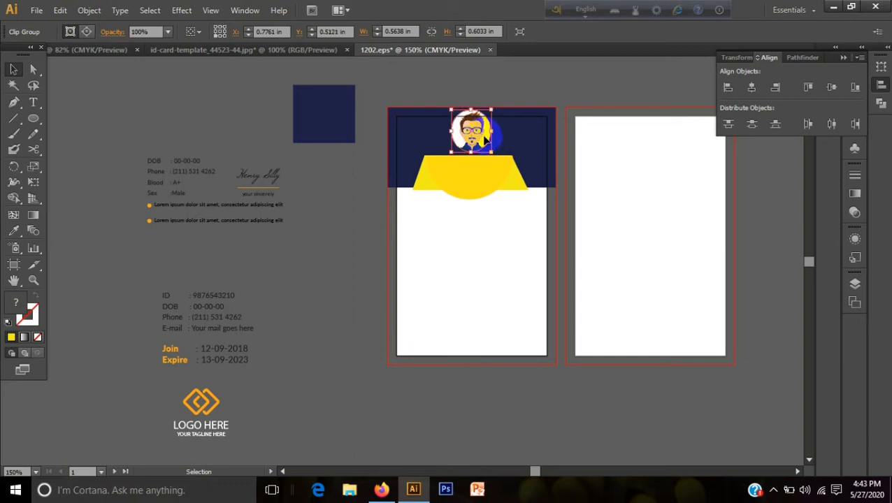
{"action": "left_click", "coordinate": [486, 173], "text": "shift"}
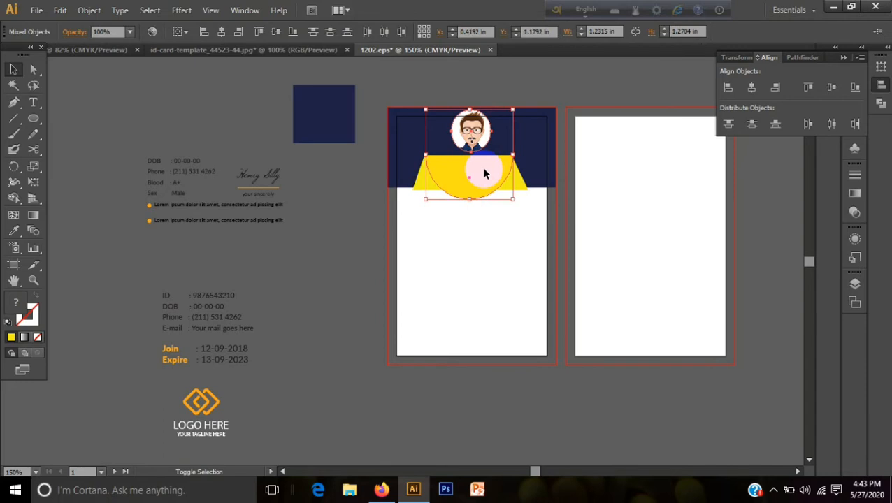
{"action": "left_click", "coordinate": [832, 87]}
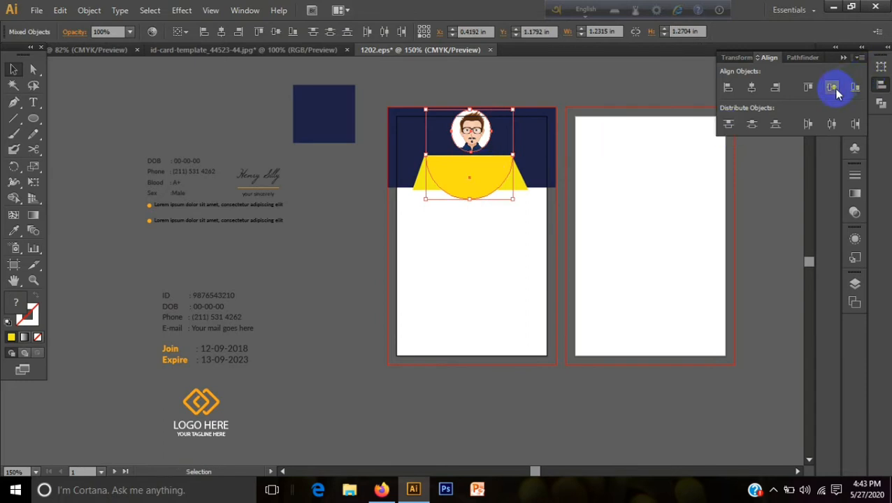
{"action": "key", "text": "ctrl+z"}
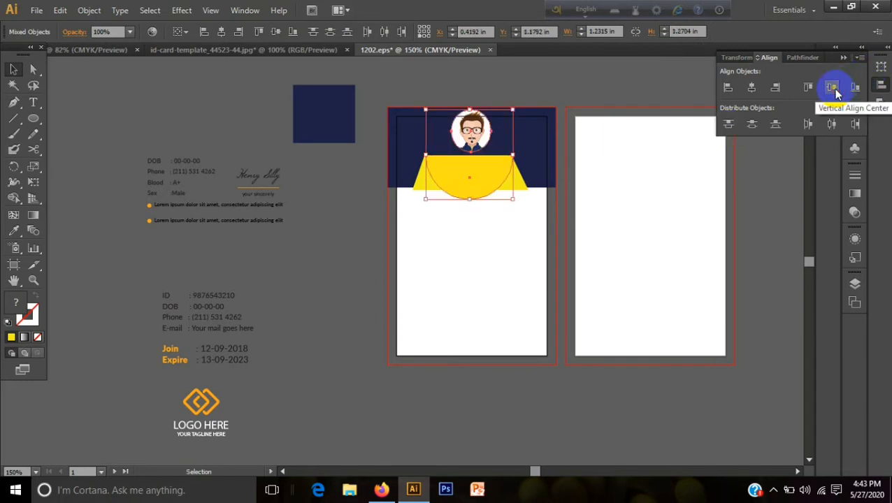
{"action": "left_click", "coordinate": [752, 87]}
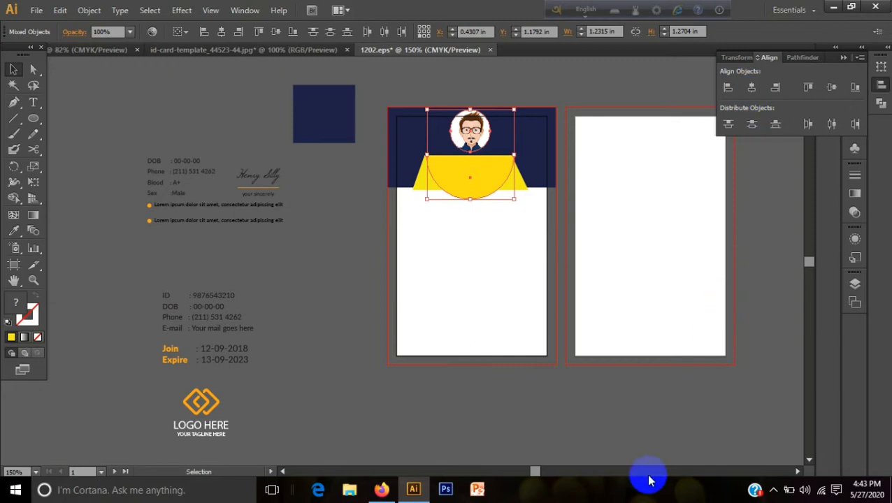
{"action": "left_click", "coordinate": [637, 424]}
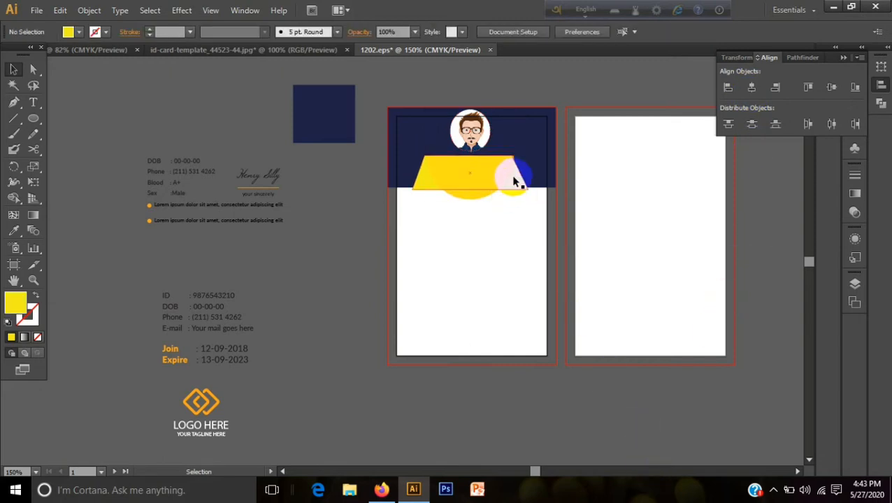
Nudge the yellow trapezoid slightly up and to the right so it lines up with the half circle.
{"action": "left_click", "coordinate": [514, 181]}
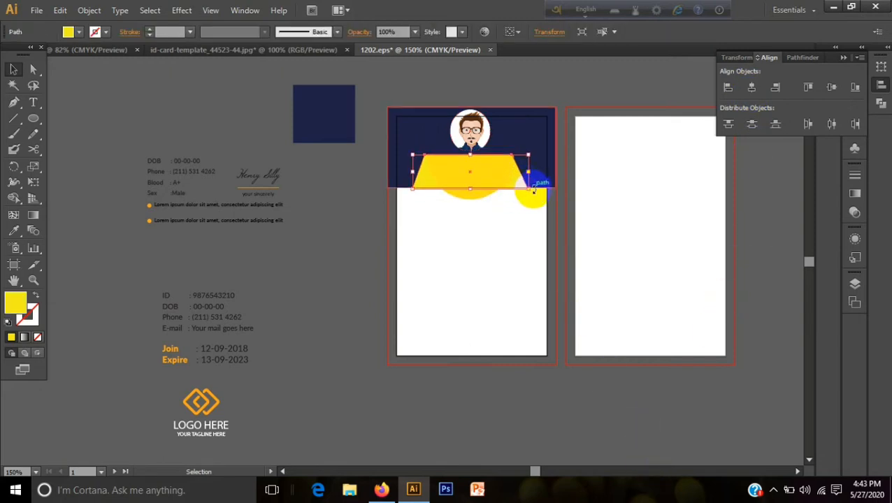
{"action": "left_click", "coordinate": [518, 407]}
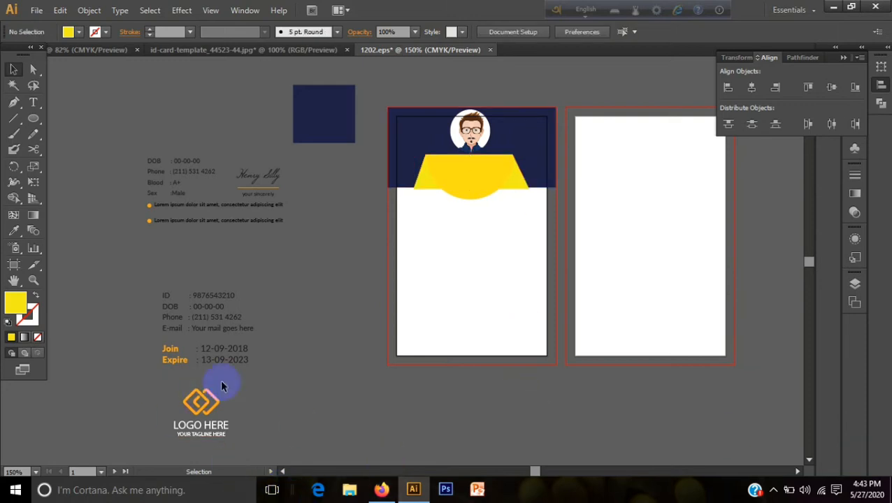
Add the cardholder's name in capitals at 12 pt Myriad Pro and place it on the upper part of the yellow trapezoid.
{"action": "left_click", "coordinate": [33, 102]}
{"action": "left_click", "coordinate": [437, 264]}
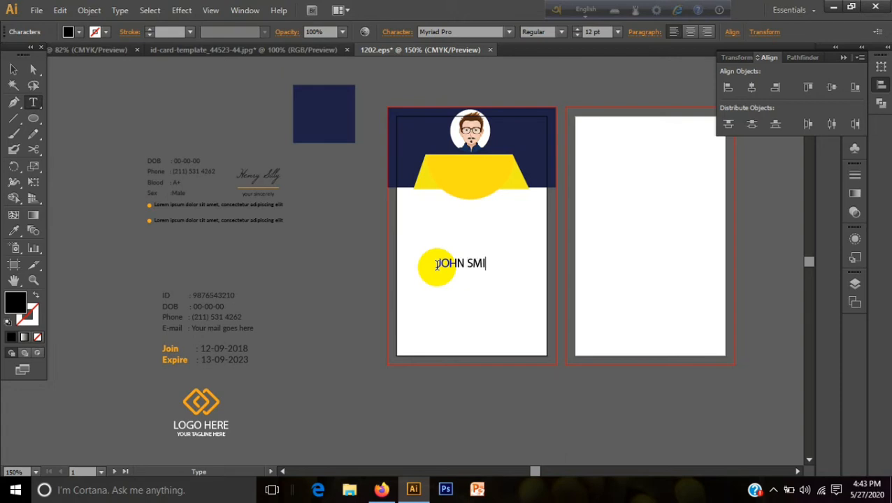
{"action": "left_click", "coordinate": [13, 69]}
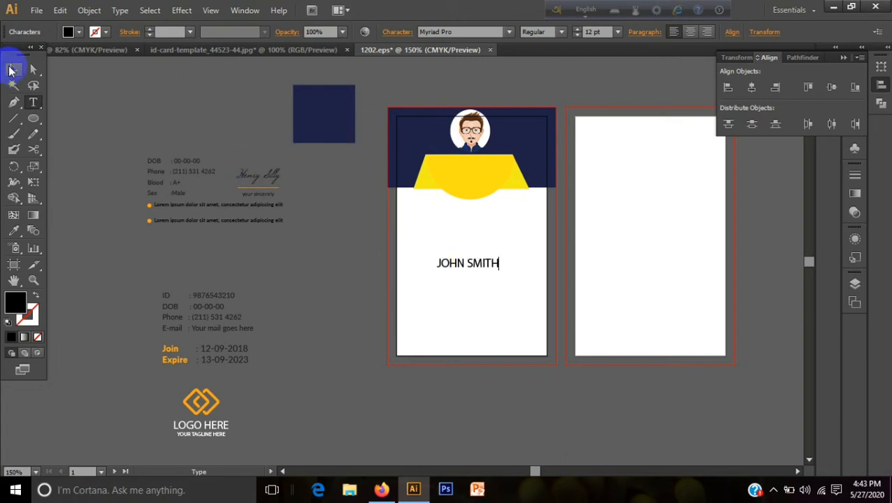
{"action": "left_click", "coordinate": [312, 282]}
{"action": "left_click_drag", "start_coordinate": [479, 265], "coordinate": [485, 165]}
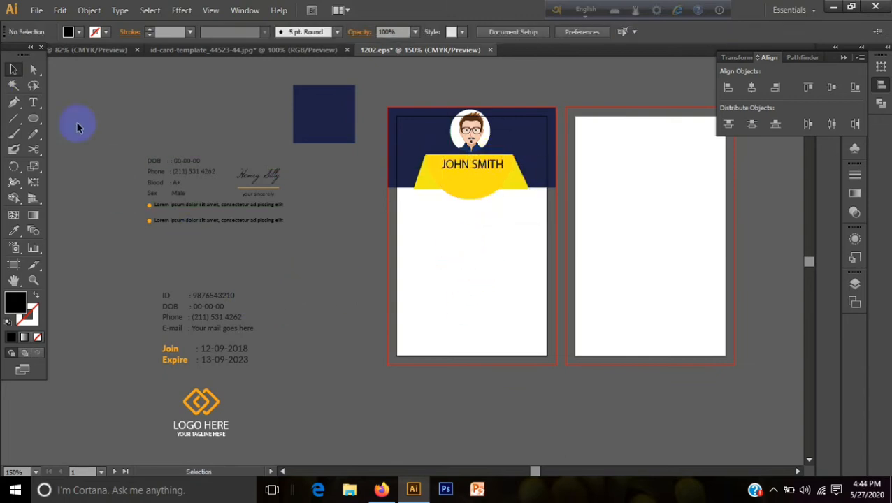
Add the text "GRAPIC WIZARD" in the front card's white area, set it to 6 pt and select it as an object.
{"action": "key", "text": "t"}
{"action": "left_click", "coordinate": [414, 264]}
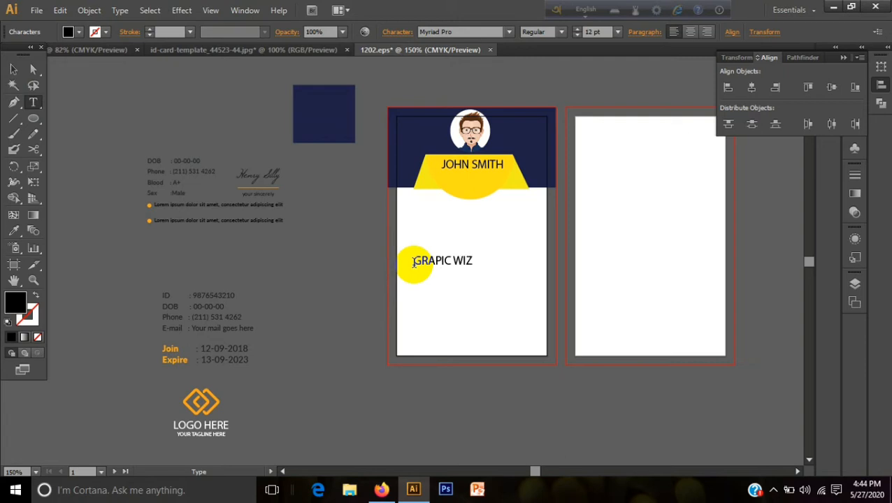
{"action": "type", "text": "GRAPIC WIZARD"}
{"action": "left_click_drag", "start_coordinate": [414, 264], "coordinate": [590, 263]}
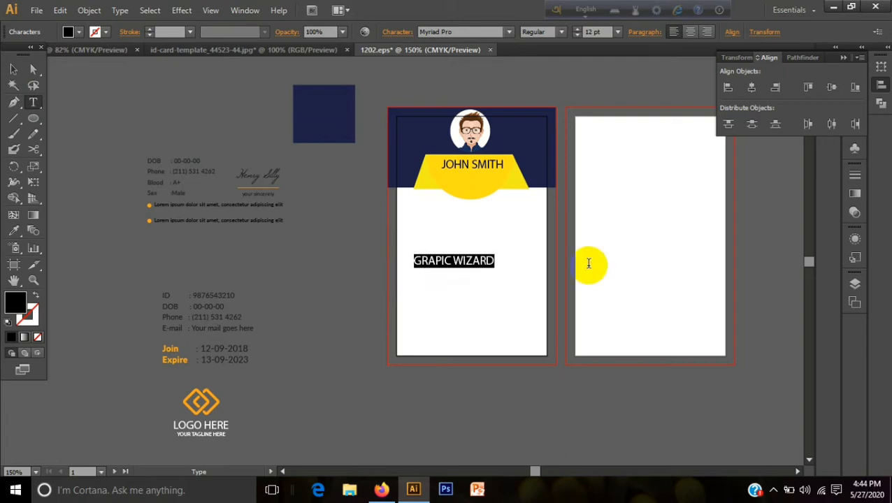
{"action": "left_click", "coordinate": [619, 32]}
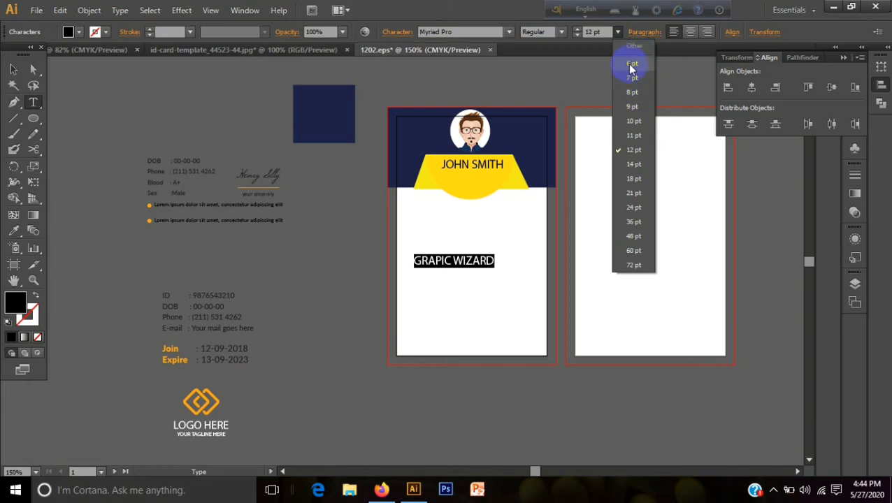
{"action": "left_click", "coordinate": [632, 63]}
{"action": "left_click", "coordinate": [15, 71]}
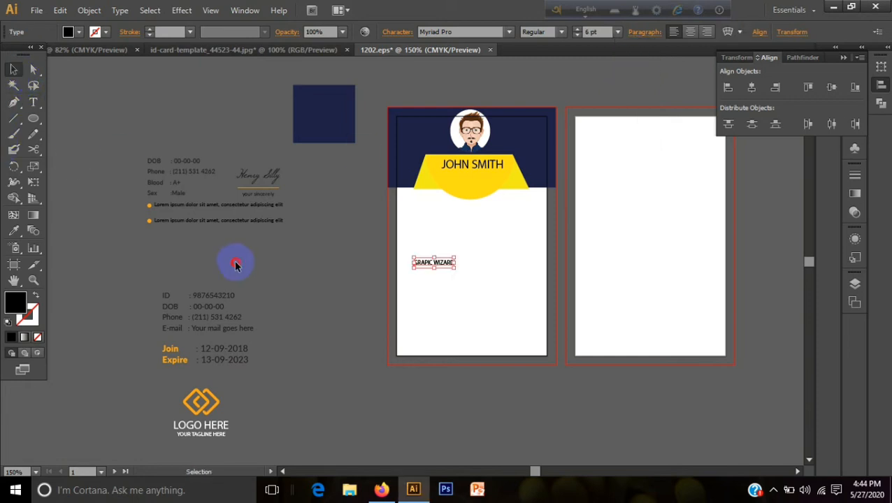
{"action": "left_click", "coordinate": [425, 276]}
{"action": "left_click", "coordinate": [442, 263]}
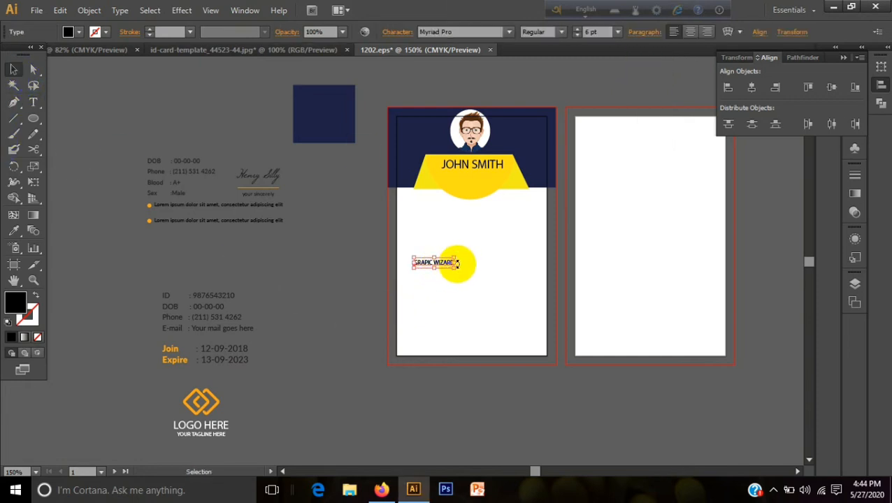
Place the "GRAPIC WIZARD" title on the yellow trapezoid, directly below the cardholder's name.
{"action": "left_click_drag", "start_coordinate": [458, 262], "coordinate": [481, 183]}
{"action": "key", "text": "ctrl+z"}
{"action": "left_click", "coordinate": [452, 280]}
{"action": "left_click", "coordinate": [350, 272]}
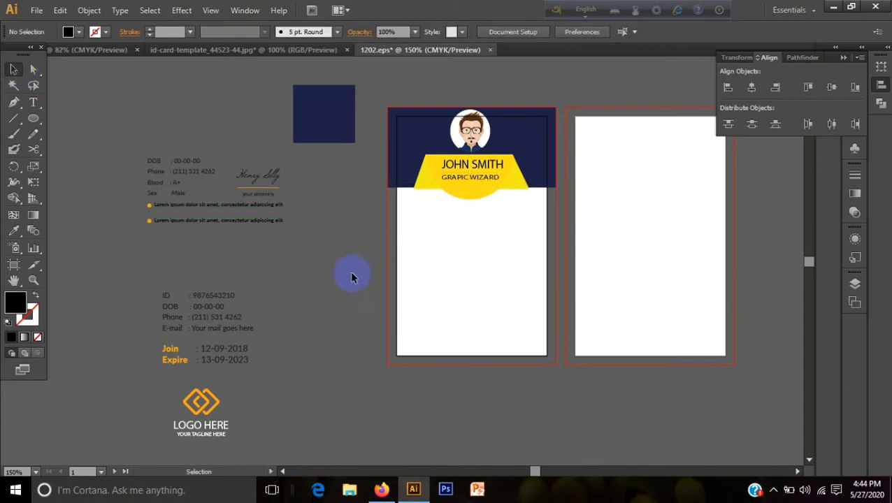
Center the cardholder's name, the title and the round portrait horizontally with one another.
{"action": "left_click", "coordinate": [472, 168]}
{"action": "left_click", "coordinate": [478, 179], "text": "shift"}
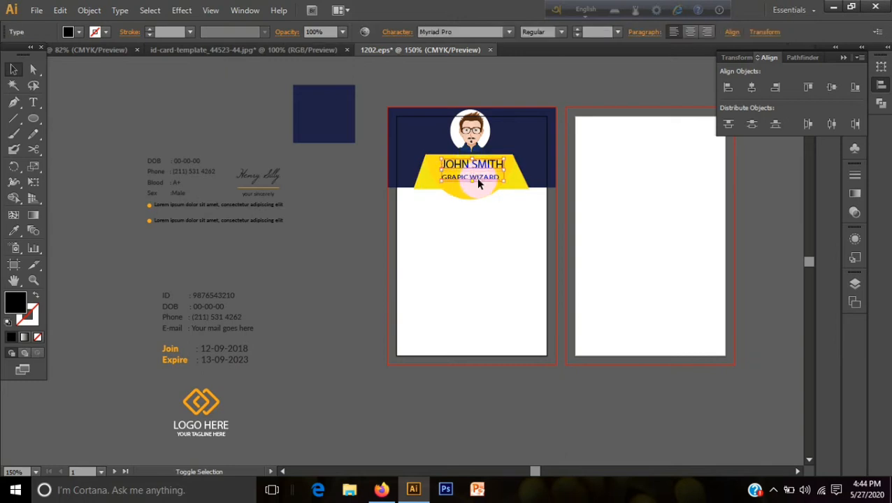
{"action": "left_click", "coordinate": [477, 142], "text": "shift"}
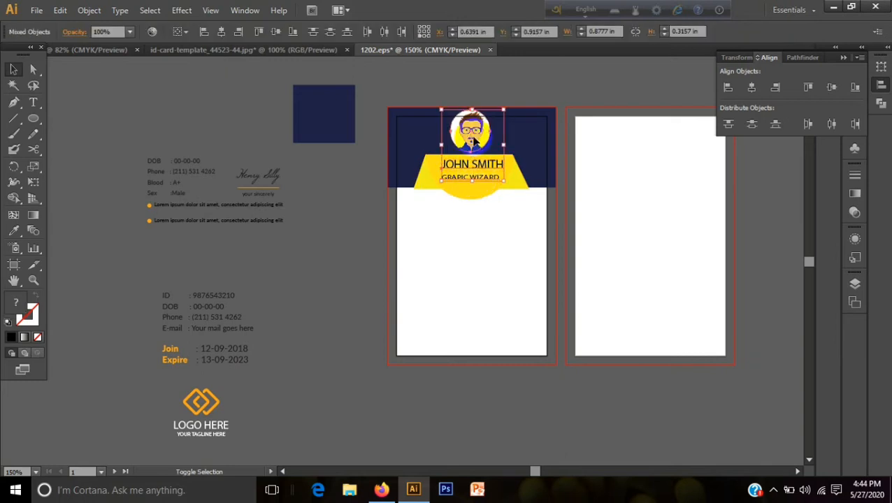
{"action": "left_click", "coordinate": [752, 87]}
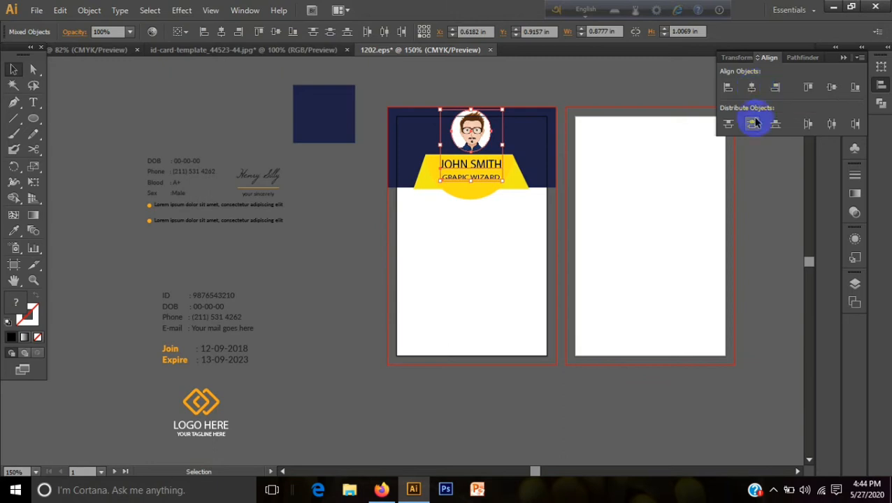
{"action": "left_click", "coordinate": [705, 408]}
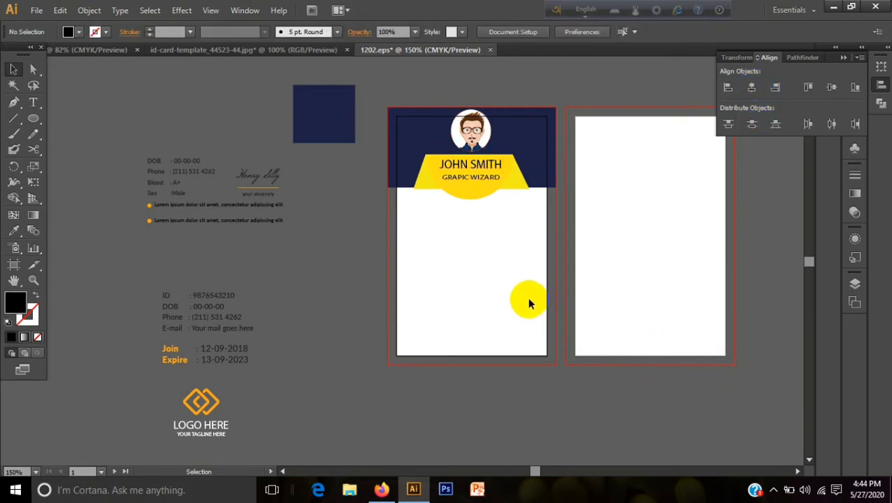
Nudge the yellow half circle slightly left and up behind the name and title.
{"action": "left_click", "coordinate": [514, 165]}
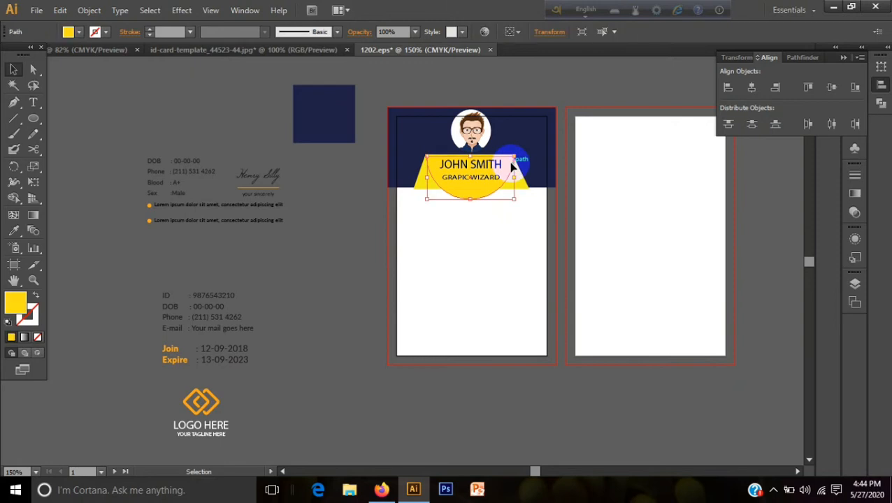
{"action": "key", "text": "Left"}
{"action": "key", "text": "Up"}
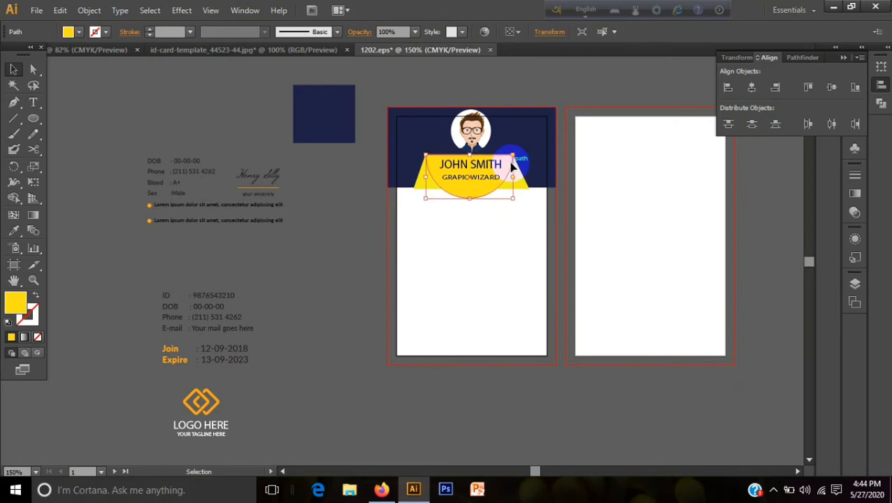
{"action": "left_click", "coordinate": [460, 420]}
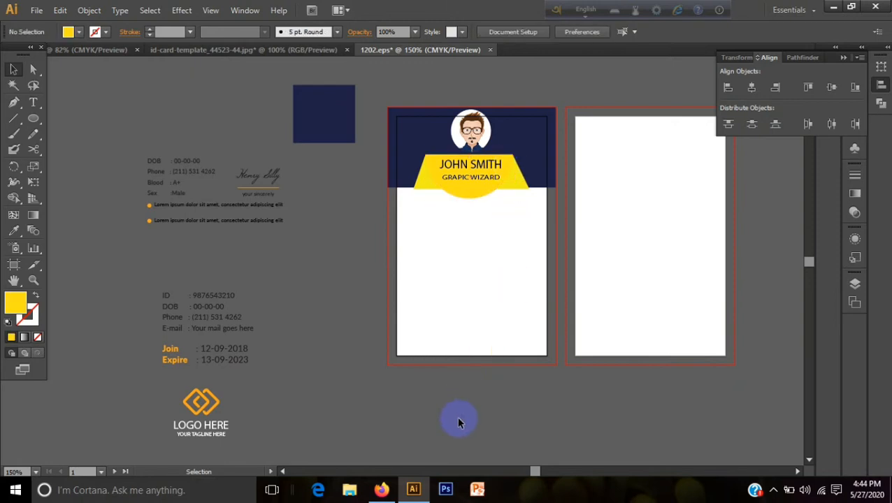
Move the ID, DOB, phone and e-mail block and the Join/Expire dates block into the front card's white area.
{"action": "left_click_drag", "start_coordinate": [218, 297], "coordinate": [490, 240]}
{"action": "left_click_drag", "start_coordinate": [223, 358], "coordinate": [414, 319]}
{"action": "left_click", "coordinate": [265, 367]}
{"action": "left_click_drag", "start_coordinate": [234, 354], "coordinate": [508, 278]}
{"action": "left_click", "coordinate": [526, 393]}
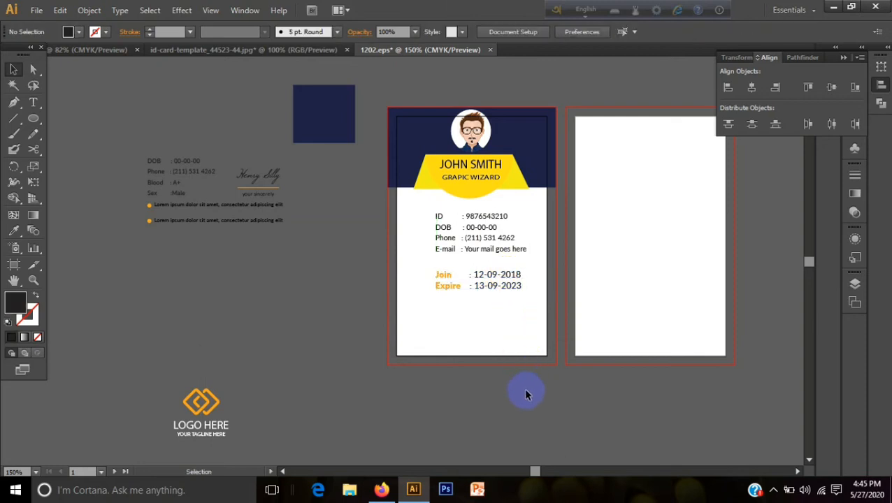
Center the contact details, the Join/Expire dates, the title and the cardholder's name horizontally with one another.
{"action": "left_click", "coordinate": [488, 235]}
{"action": "left_click", "coordinate": [488, 283], "text": "shift"}
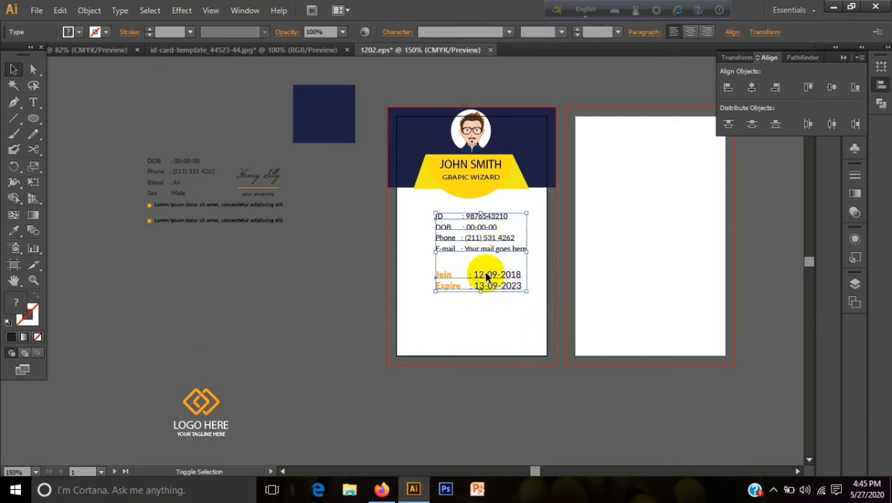
{"action": "left_click", "coordinate": [471, 174], "text": "shift"}
{"action": "left_click", "coordinate": [468, 167], "text": "shift"}
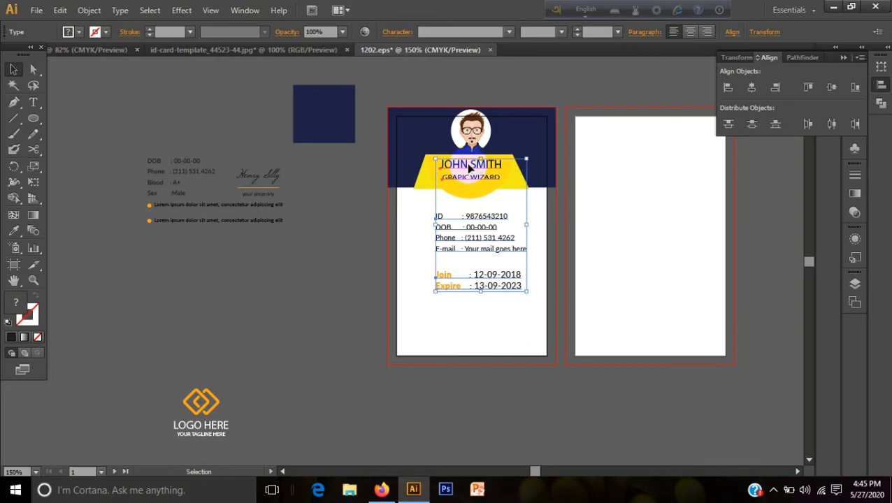
{"action": "left_click", "coordinate": [753, 88]}
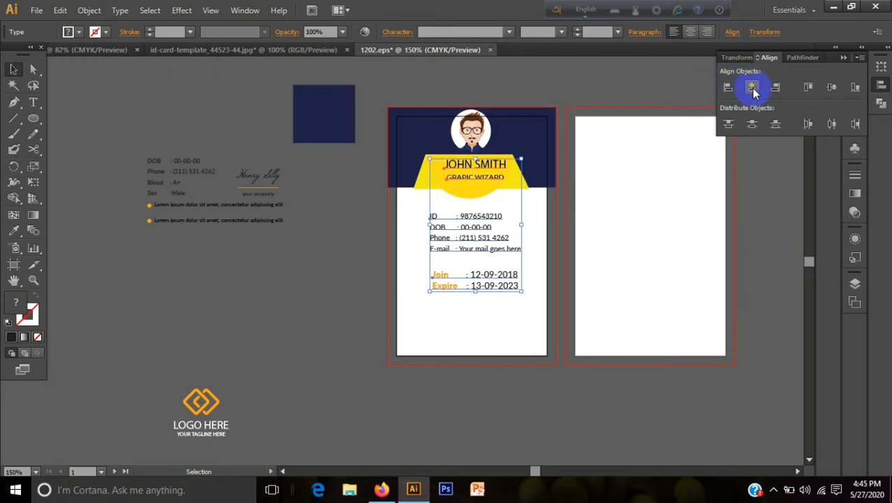
Left-align the four front text blocks, nudge them right, and center them horizontally with one another again.
{"action": "left_click", "coordinate": [726, 88]}
{"action": "key", "text": "Right"}
{"action": "key", "text": "Right"}
{"action": "key", "text": "Right"}
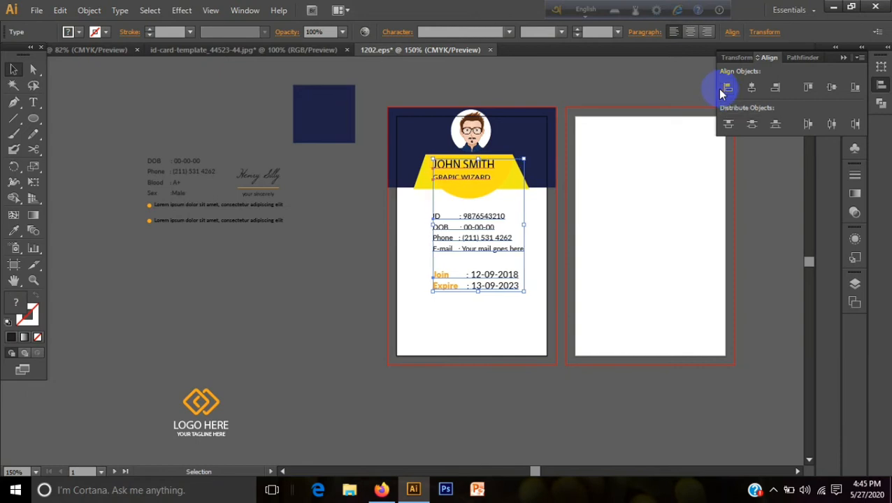
{"action": "left_click", "coordinate": [752, 88]}
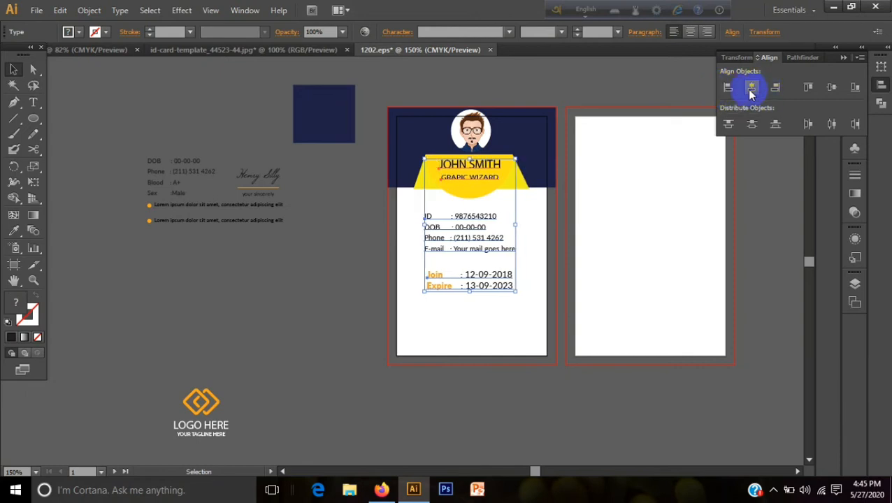
{"action": "left_click", "coordinate": [556, 335]}
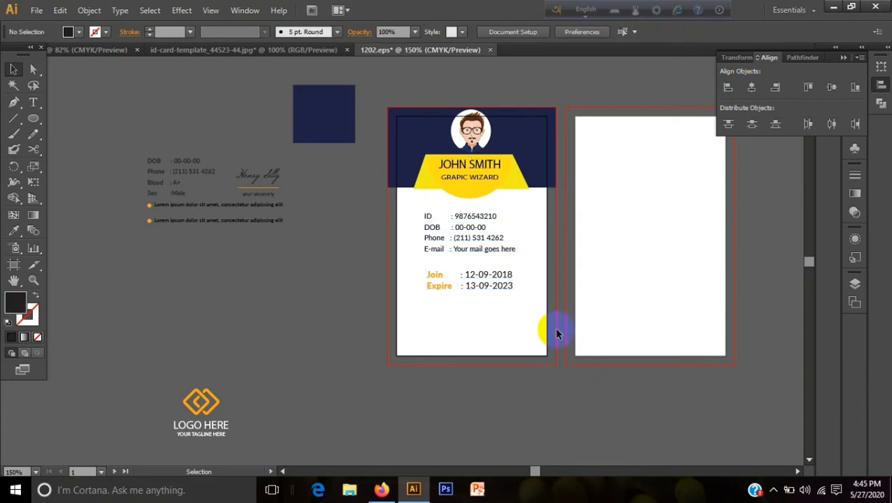
Reduce the "GRAPIC WIZARD" title's font size to 5 pt.
{"action": "left_click", "coordinate": [473, 180]}
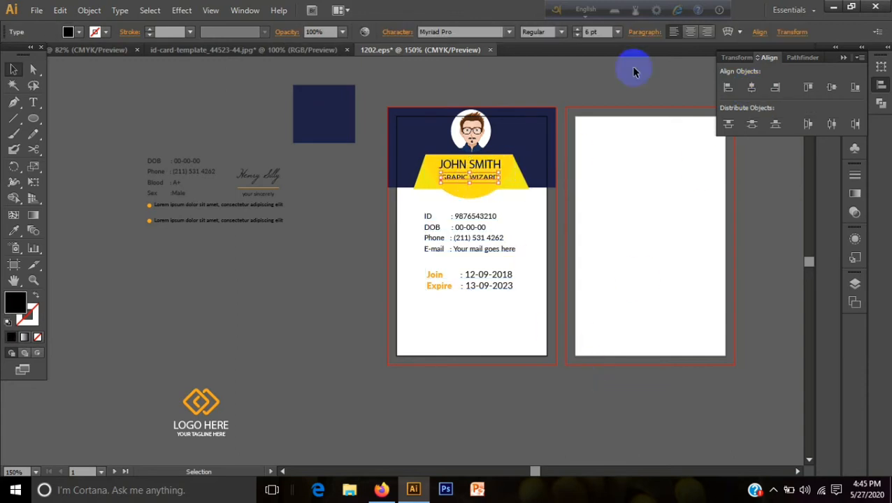
{"action": "left_click", "coordinate": [618, 32]}
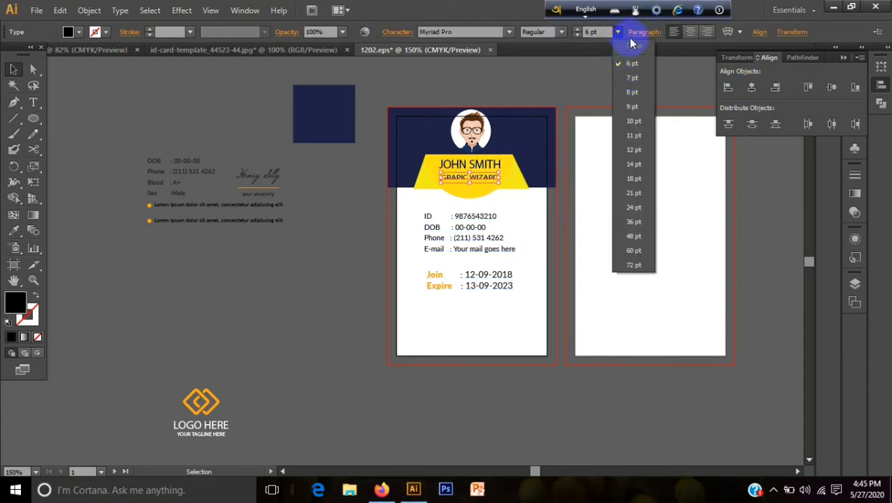
{"action": "left_click", "coordinate": [577, 37]}
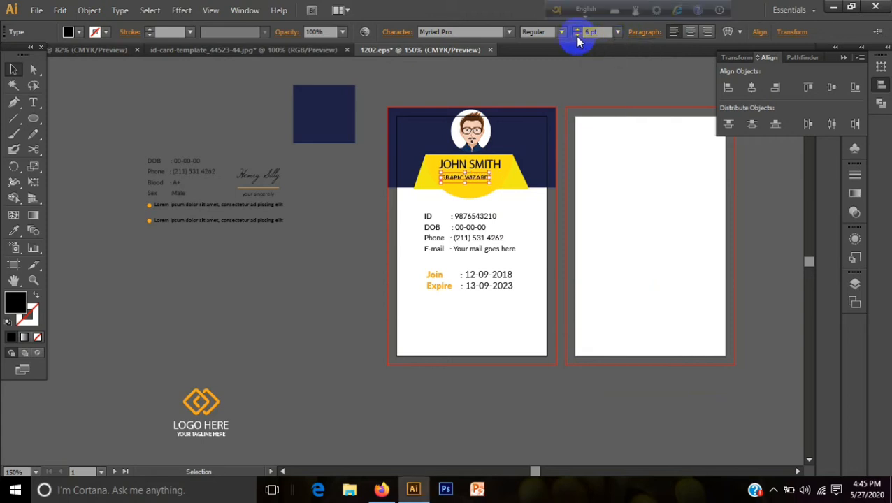
{"action": "left_click", "coordinate": [310, 271]}
Realign the name, the resized title, the contact details and the Join/Expire dates to a common horizontal center.
{"action": "left_click", "coordinate": [470, 165]}
{"action": "left_click", "coordinate": [478, 183], "text": "shift"}
{"action": "left_click", "coordinate": [468, 232], "text": "shift"}
{"action": "left_click", "coordinate": [464, 292], "text": "shift"}
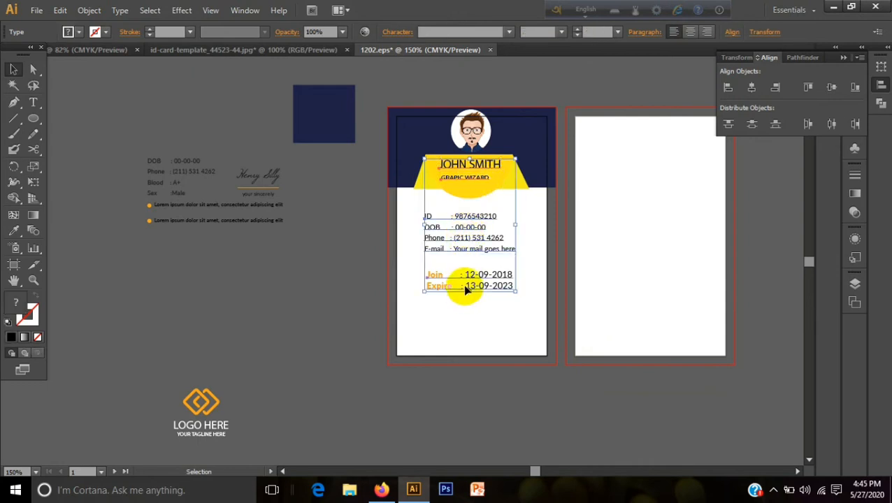
{"action": "left_click", "coordinate": [752, 87]}
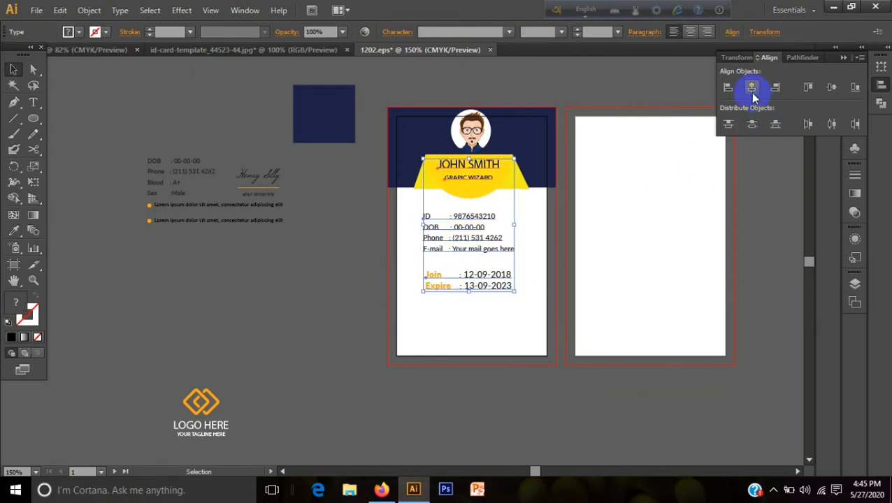
{"action": "left_click", "coordinate": [646, 384]}
{"action": "left_click_drag", "start_coordinate": [33, 120], "coordinate": [69, 149]}
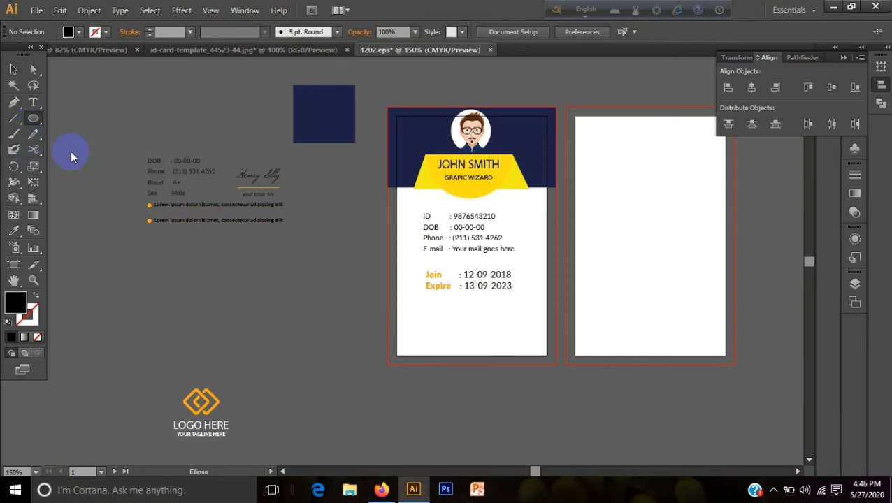
{"action": "left_click_drag", "start_coordinate": [407, 341], "coordinate": [432, 319]}
{"action": "left_click", "coordinate": [13, 70]}
{"action": "left_click", "coordinate": [251, 295]}
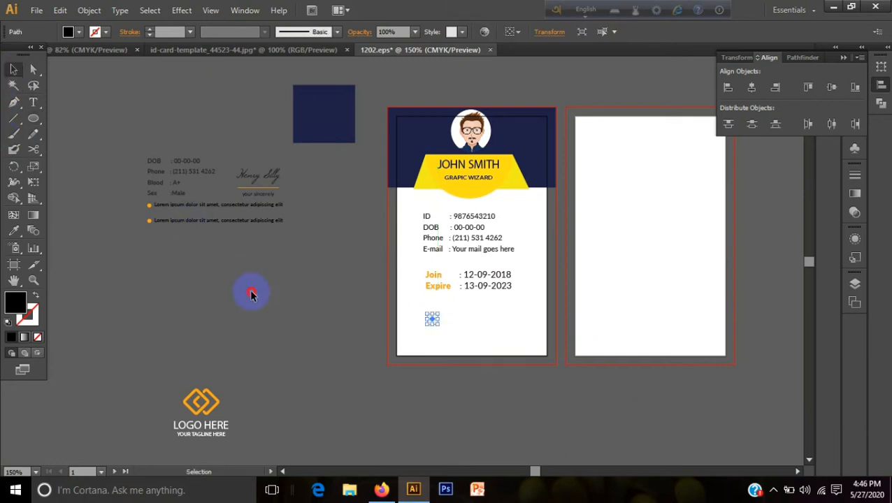
{"action": "left_click", "coordinate": [431, 321]}
{"action": "left_click_drag", "start_coordinate": [432, 320], "coordinate": [437, 329]}
{"action": "left_click", "coordinate": [334, 323]}
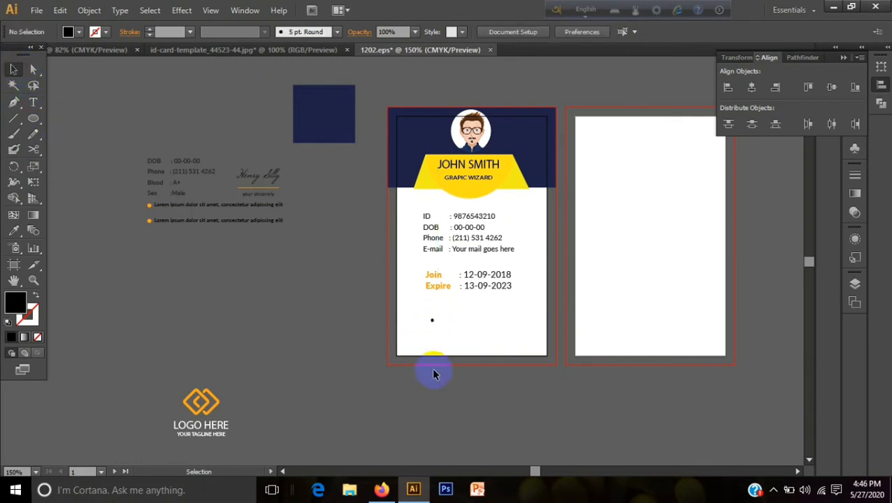
{"action": "left_click", "coordinate": [433, 321]}
{"action": "key", "text": "Delete"}
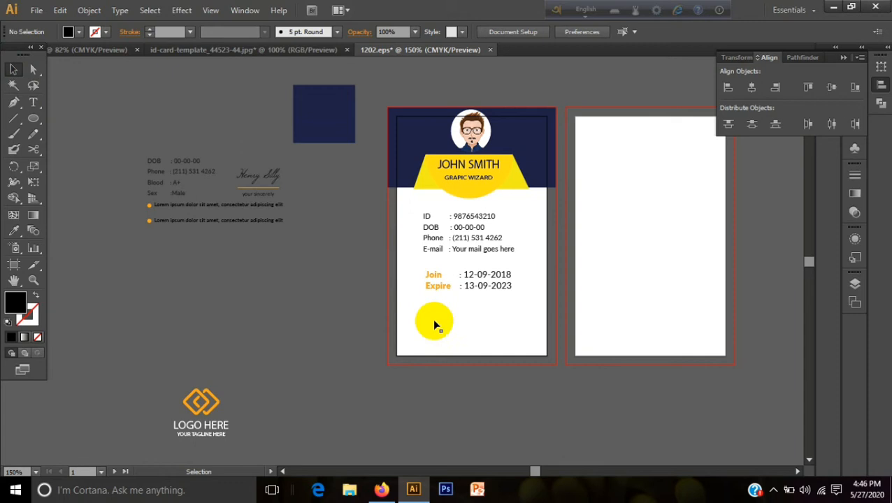
Draw a small black circle in the front card's white area, below the Join/Expire dates.
{"action": "left_click_drag", "start_coordinate": [32, 118], "coordinate": [70, 149]}
{"action": "left_click_drag", "start_coordinate": [423, 314], "coordinate": [430, 320]}
{"action": "left_click", "coordinate": [13, 69]}
{"action": "left_click", "coordinate": [239, 342]}
Move the small black circle onto the bottom of the yellow half circle, centered below the title, and nudge it up.
{"action": "left_click", "coordinate": [426, 321]}
{"action": "left_click_drag", "start_coordinate": [433, 325], "coordinate": [467, 199]}
{"action": "left_click", "coordinate": [410, 403]}
{"action": "left_click", "coordinate": [462, 393]}
{"action": "left_click", "coordinate": [469, 199]}
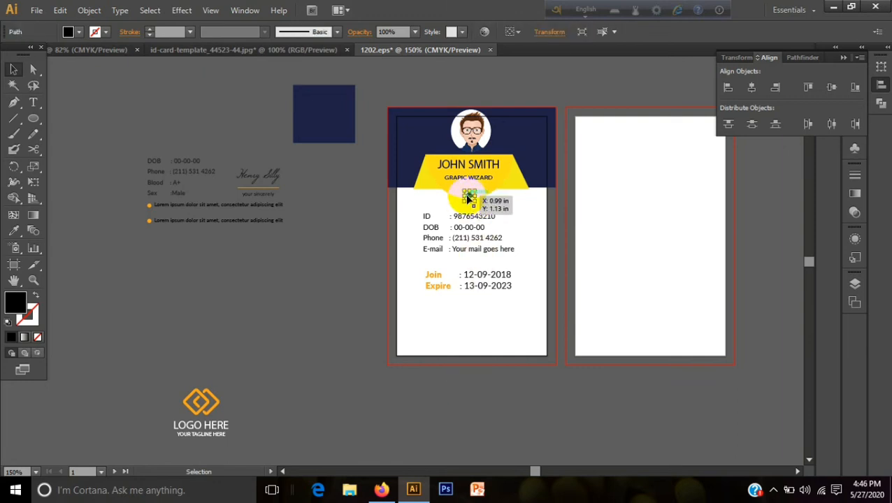
{"action": "key", "text": "Up"}
{"action": "key", "text": "Up"}
{"action": "key", "text": "Up"}
{"action": "left_click", "coordinate": [501, 409]}
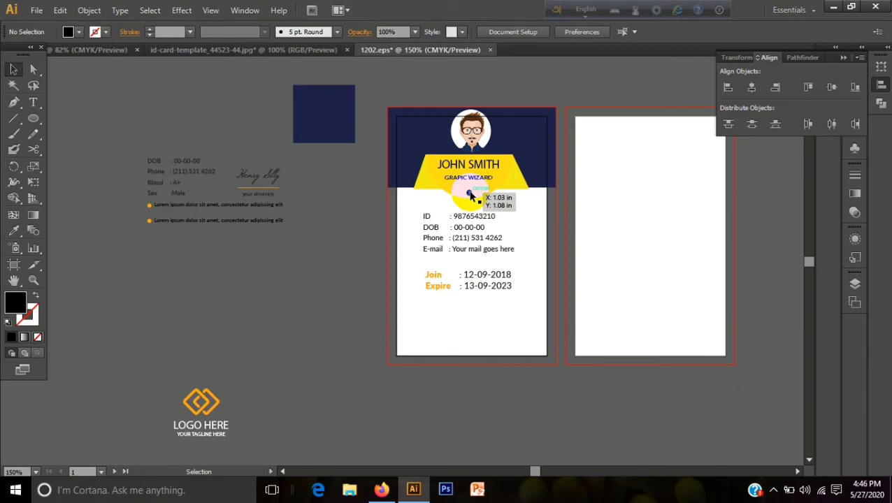
Copy the black dot to both sides, slightly higher on the yellow half circle, and nudge the middle dot slightly left.
{"action": "mouse_move", "coordinate": [470, 194]}
{"action": "left_mouse_down"}
{"action": "mouse_move", "coordinate": [482, 189]}
{"action": "mouse_move", "coordinate": [468, 198]}
{"action": "mouse_move", "coordinate": [455, 191]}
{"action": "left_mouse_up"}
{"action": "left_click", "coordinate": [482, 388]}
{"action": "left_click", "coordinate": [512, 379]}
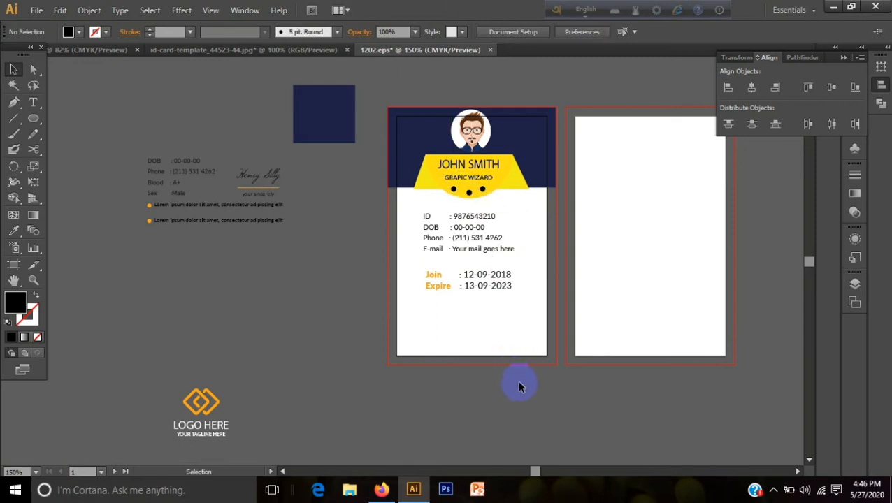
{"action": "left_click", "coordinate": [468, 192]}
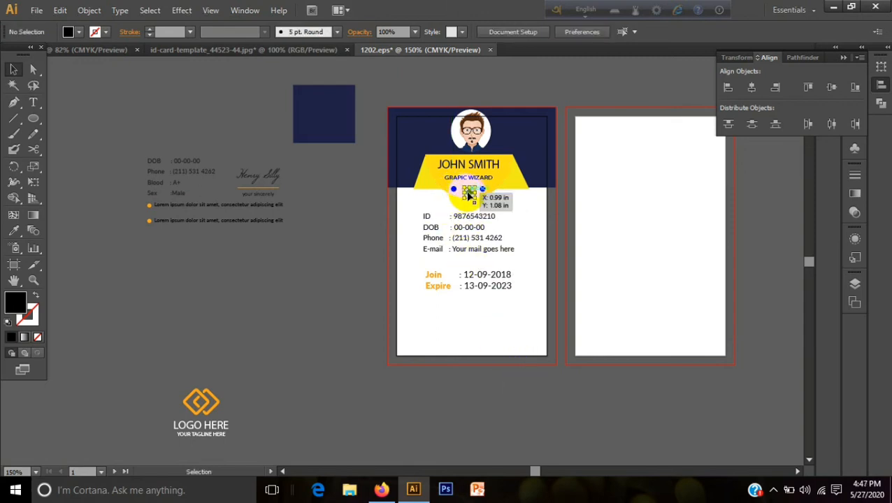
{"action": "left_click", "coordinate": [469, 196]}
{"action": "left_click", "coordinate": [472, 418]}
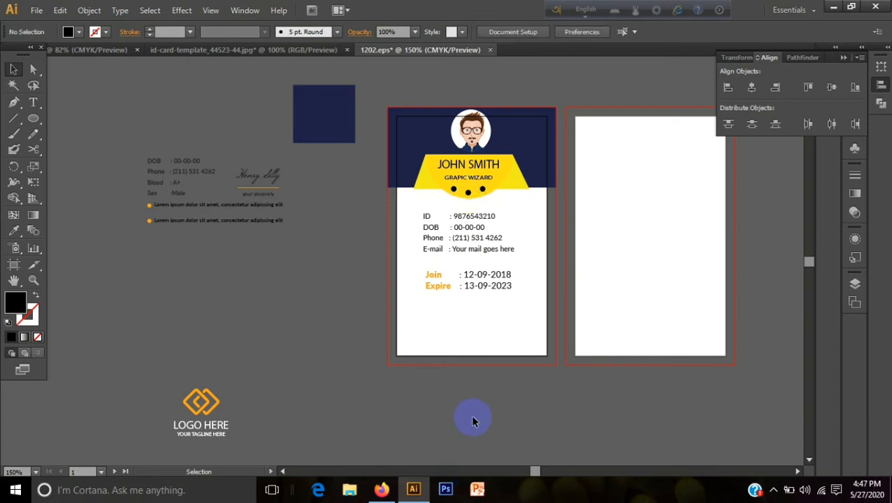
Move the "LOGO HERE" logo with its tagline to the upper center of the blank back card.
{"action": "left_click", "coordinate": [195, 402]}
{"action": "left_click_drag", "start_coordinate": [196, 402], "coordinate": [647, 143]}
{"action": "left_click", "coordinate": [773, 284]}
Draw a header rectangle across the back card's full bleed width, as tall as the front header, and fill it with the sampled navy.
{"action": "left_click_drag", "start_coordinate": [47, 110], "coordinate": [77, 118]}
{"action": "left_click_drag", "start_coordinate": [399, 102], "coordinate": [565, 110]}
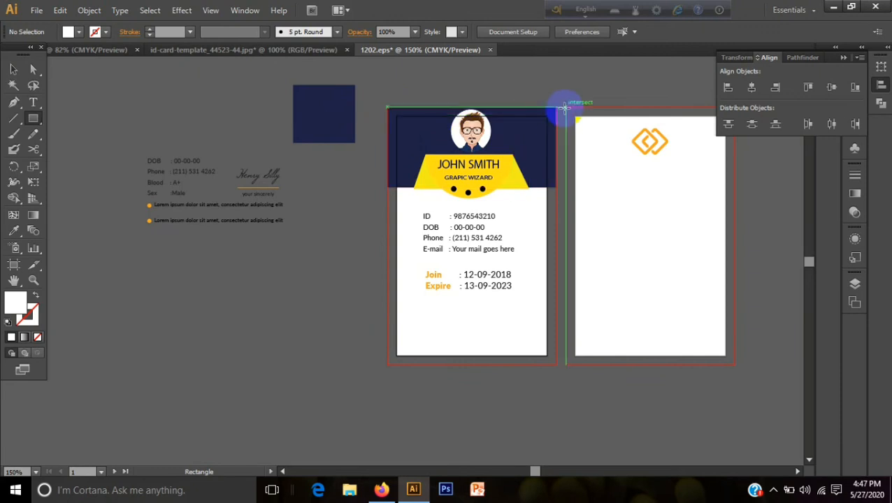
{"action": "left_click_drag", "start_coordinate": [564, 107], "coordinate": [735, 186]}
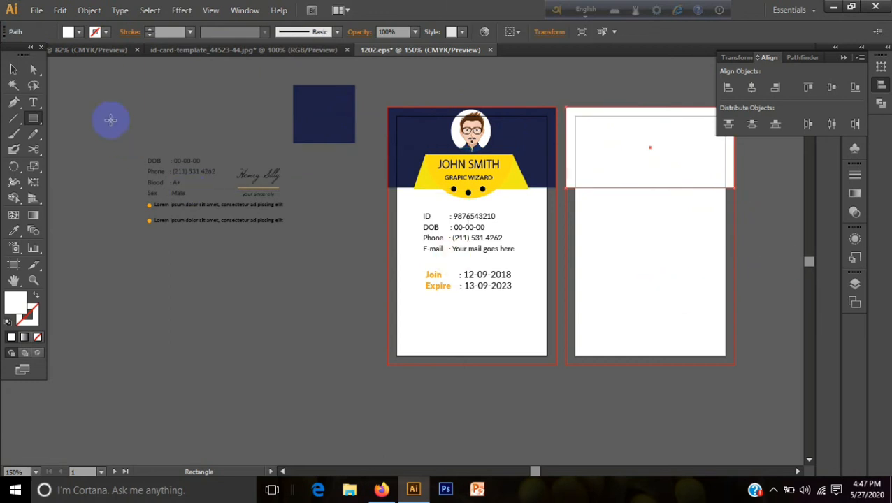
{"action": "left_click", "coordinate": [13, 230]}
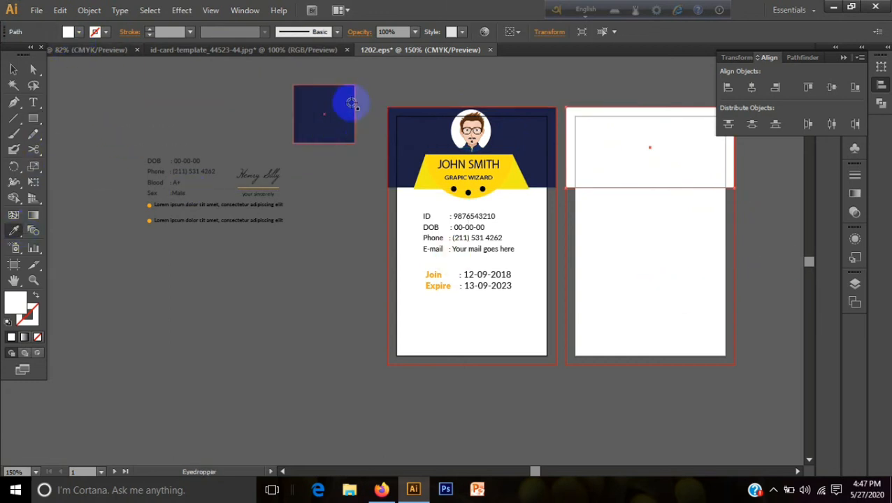
{"action": "left_click", "coordinate": [352, 103]}
{"action": "left_click", "coordinate": [13, 70]}
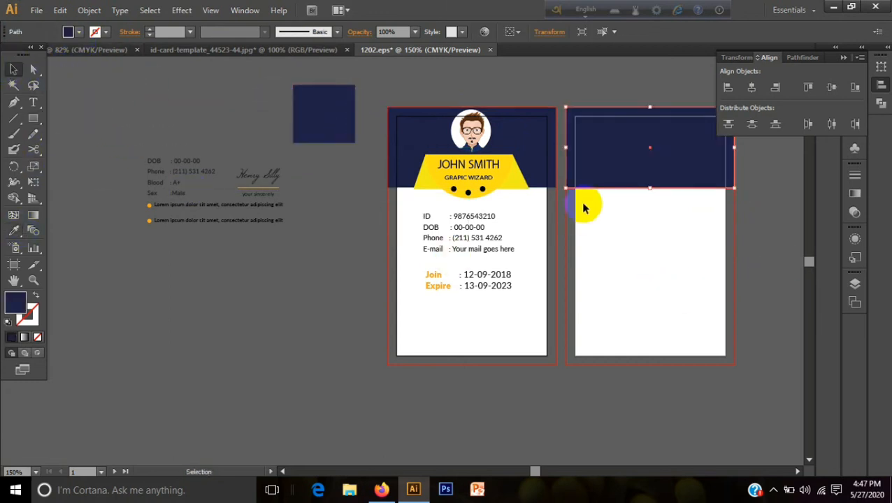
Send the back card's navy header rectangle to the back, behind the logo.
{"action": "right_click", "coordinate": [600, 171]}
{"action": "mouse_move", "coordinate": [651, 355]}
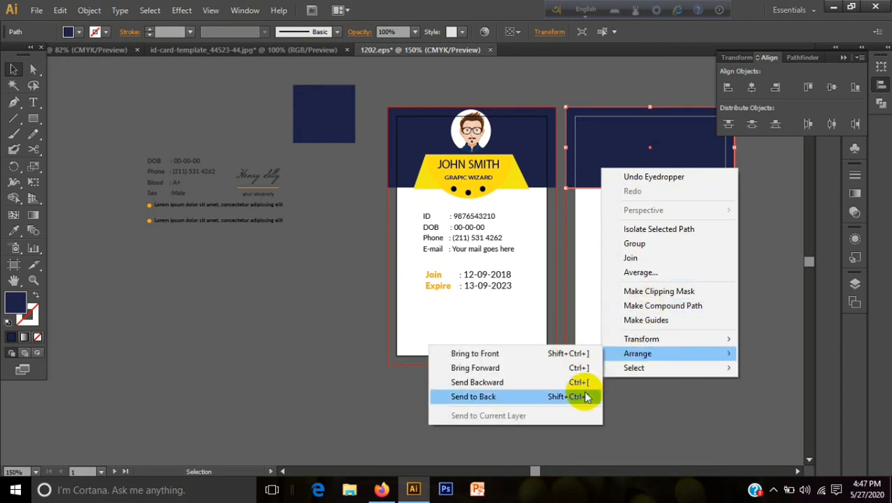
{"action": "left_click", "coordinate": [586, 398]}
{"action": "left_click", "coordinate": [664, 403]}
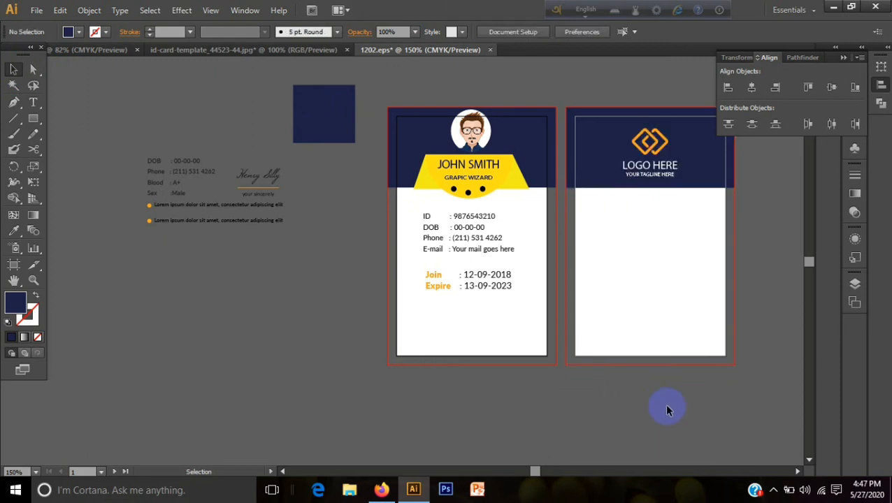
Nudge the back card's logo slightly up and place the two bulleted "Lorem ipsum" lines just below the navy header.
{"action": "left_click", "coordinate": [650, 170]}
{"action": "left_click_drag", "start_coordinate": [650, 170], "coordinate": [650, 168]}
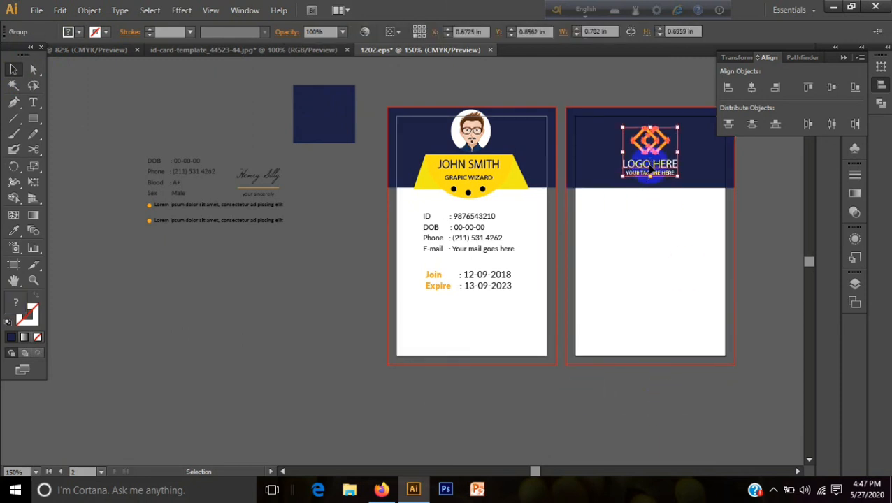
{"action": "left_click", "coordinate": [298, 302]}
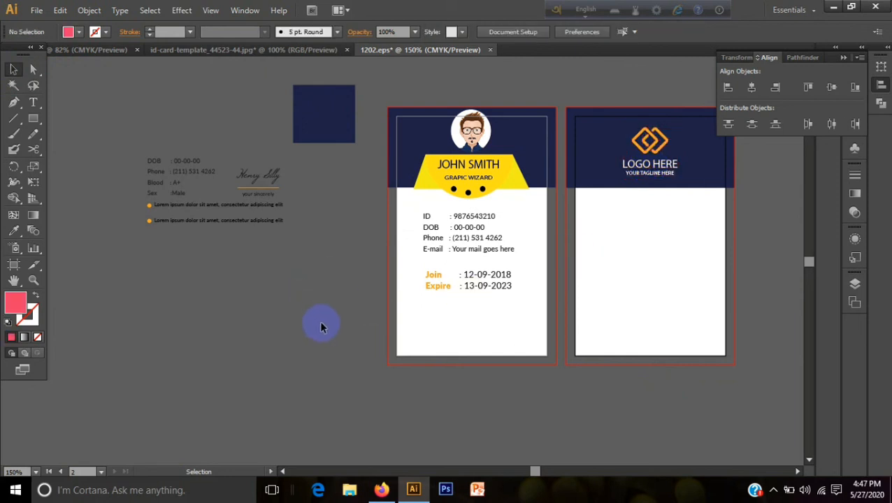
{"action": "left_click_drag", "start_coordinate": [209, 206], "coordinate": [644, 205]}
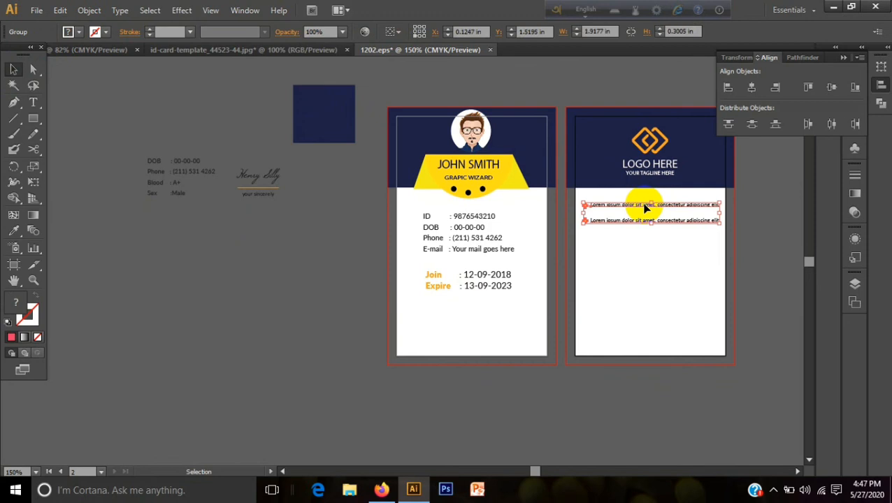
{"action": "left_click", "coordinate": [650, 268]}
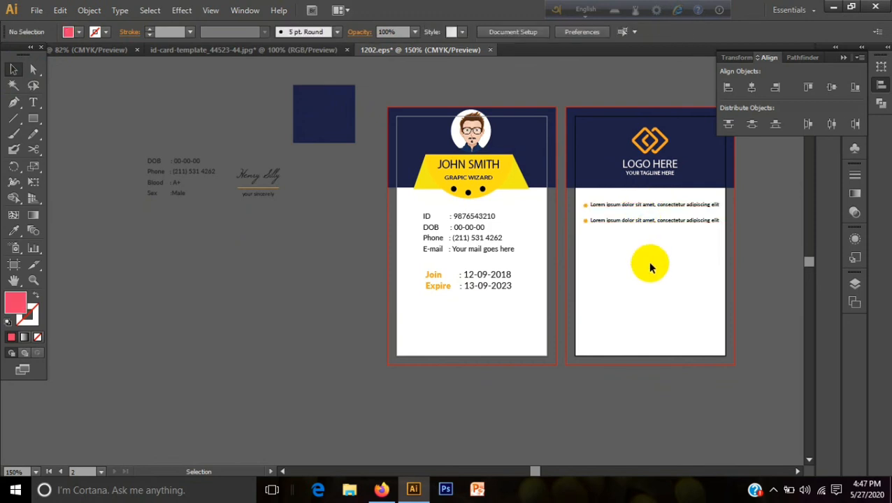
Draw a rectangle over the back card's full bleed area below the navy header and fill it with light grey.
{"action": "left_click_drag", "start_coordinate": [33, 116], "coordinate": [67, 120]}
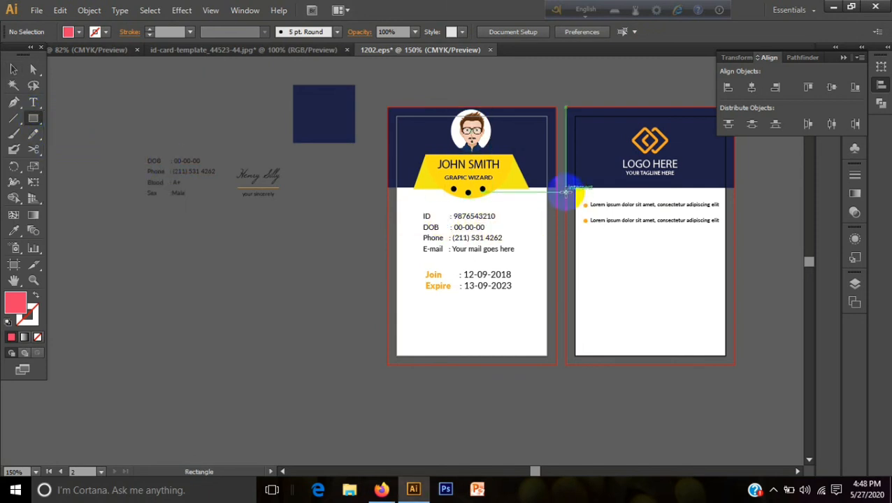
{"action": "left_click_drag", "start_coordinate": [566, 188], "coordinate": [735, 366]}
{"action": "left_click", "coordinate": [14, 70]}
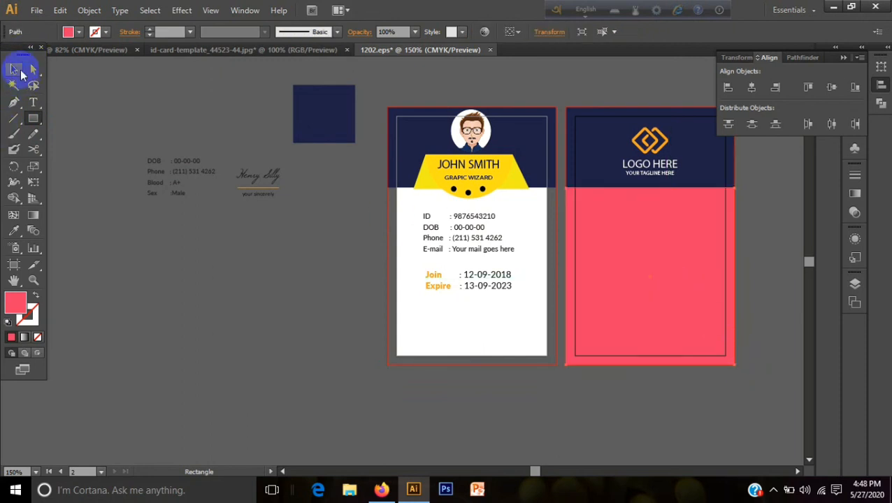
{"action": "left_click", "coordinate": [70, 32]}
{"action": "left_click", "coordinate": [95, 97]}
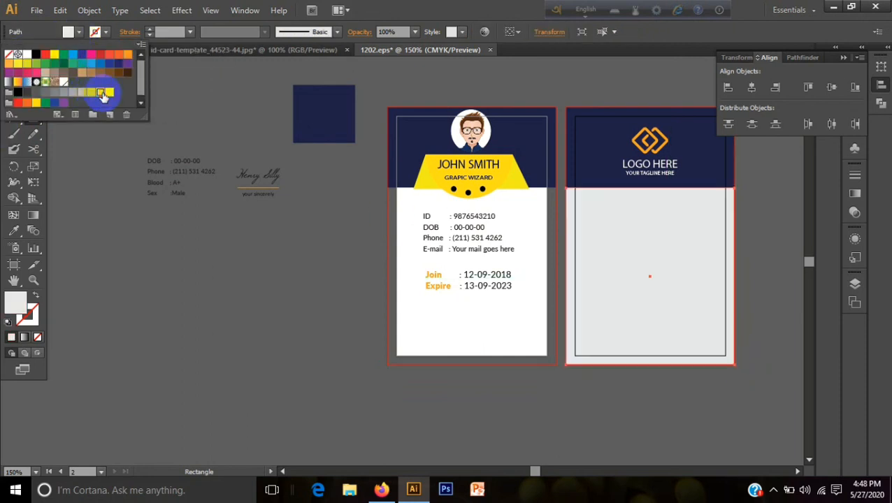
{"action": "left_click", "coordinate": [651, 297]}
Send the back card's light grey rectangle to the back, behind the bulleted text.
{"action": "left_click", "coordinate": [13, 69]}
{"action": "right_click", "coordinate": [631, 257]}
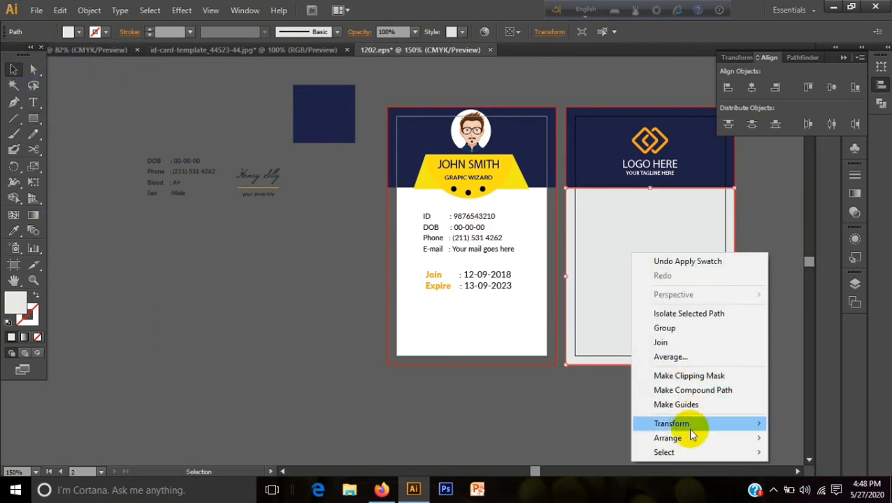
{"action": "mouse_move", "coordinate": [693, 437]}
{"action": "left_click", "coordinate": [613, 422]}
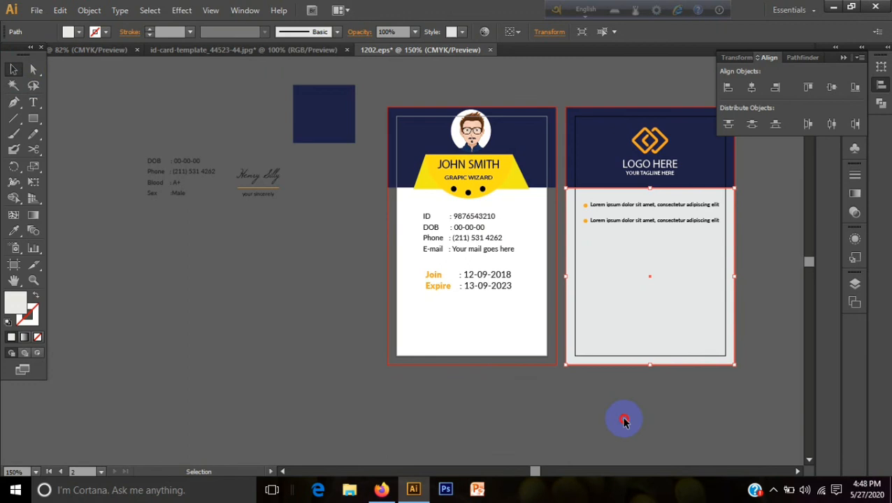
{"action": "left_click", "coordinate": [622, 418]}
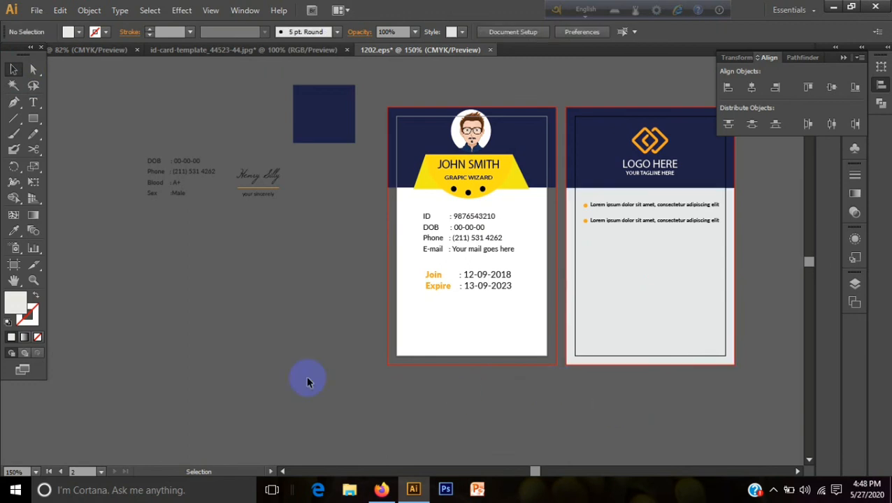
Place the details and signature block below the bulleted lines on the back card, and left-align the bulleted lines with the grey rectangle.
{"action": "mouse_move", "coordinate": [187, 170]}
{"action": "left_mouse_down"}
{"action": "mouse_move", "coordinate": [589, 275]}
{"action": "mouse_move", "coordinate": [625, 255]}
{"action": "left_mouse_up"}
{"action": "left_click", "coordinate": [636, 315]}
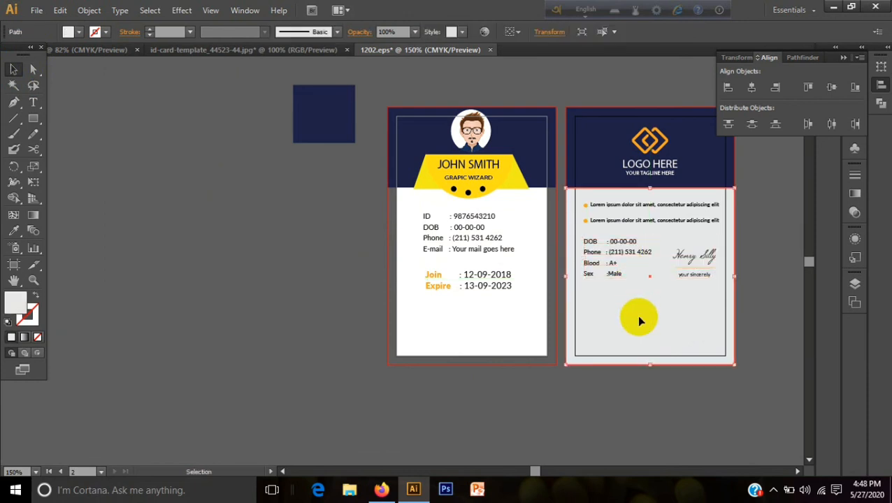
{"action": "left_click", "coordinate": [627, 223], "text": "shift"}
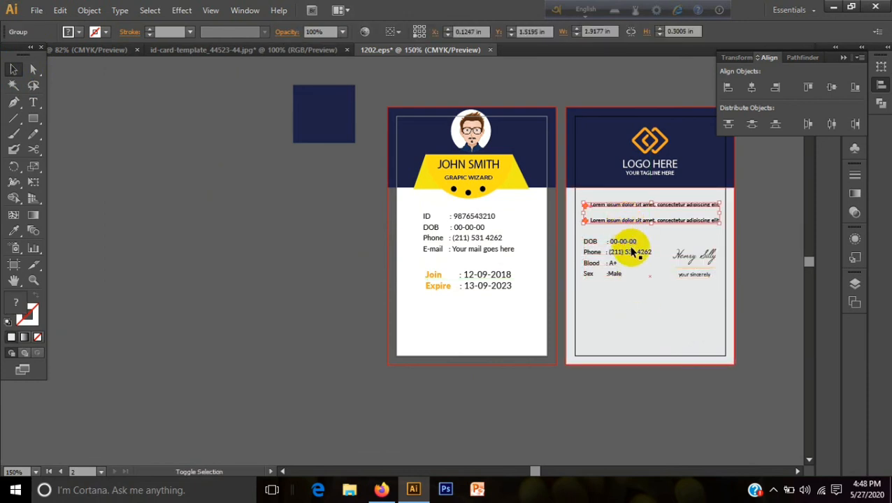
{"action": "left_click", "coordinate": [751, 124]}
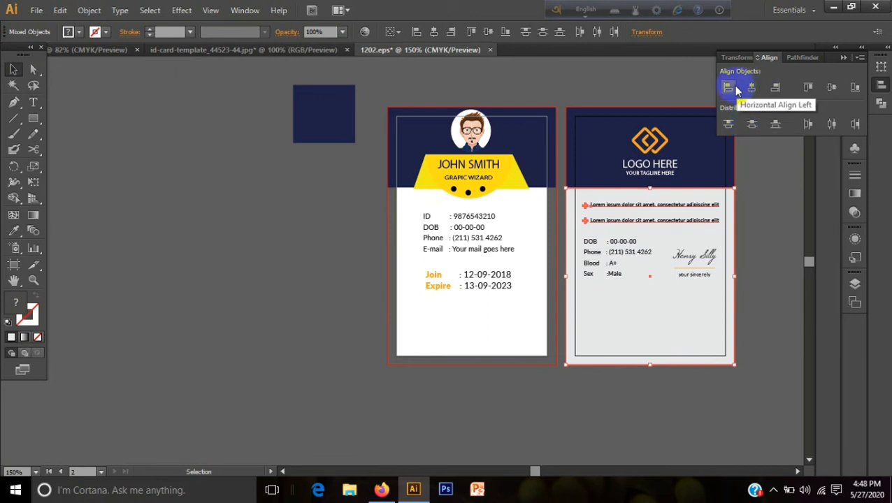
{"action": "left_click", "coordinate": [731, 90]}
Align the bulleted lines and the details block on their left edges and nudge both slightly right inside the safe margin.
{"action": "left_click", "coordinate": [663, 233], "text": "shift"}
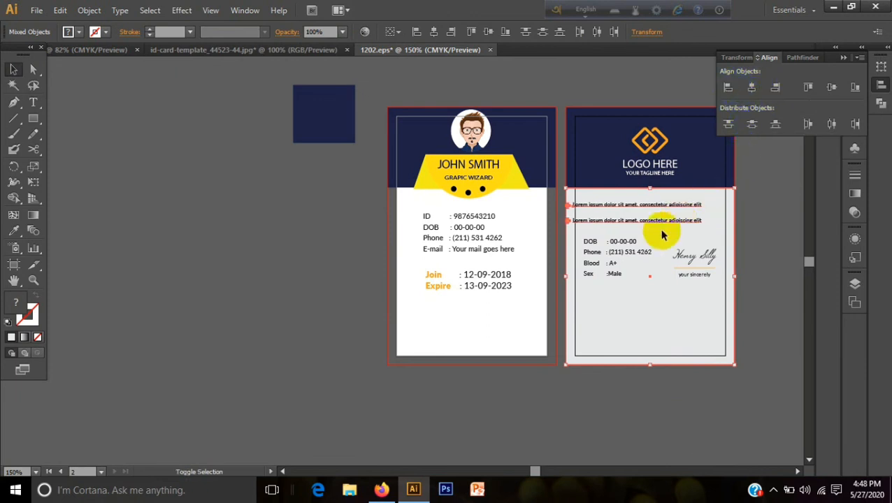
{"action": "left_click", "coordinate": [629, 256], "text": "shift"}
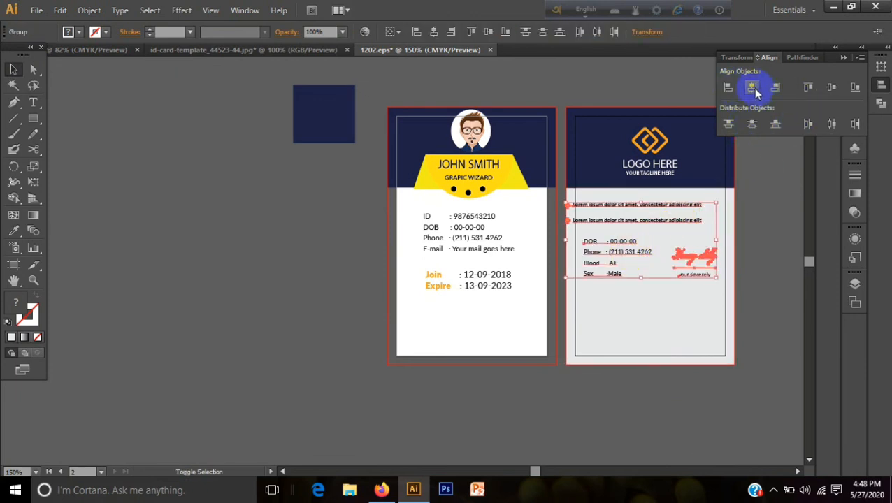
{"action": "left_click", "coordinate": [752, 87]}
{"action": "left_click", "coordinate": [730, 89]}
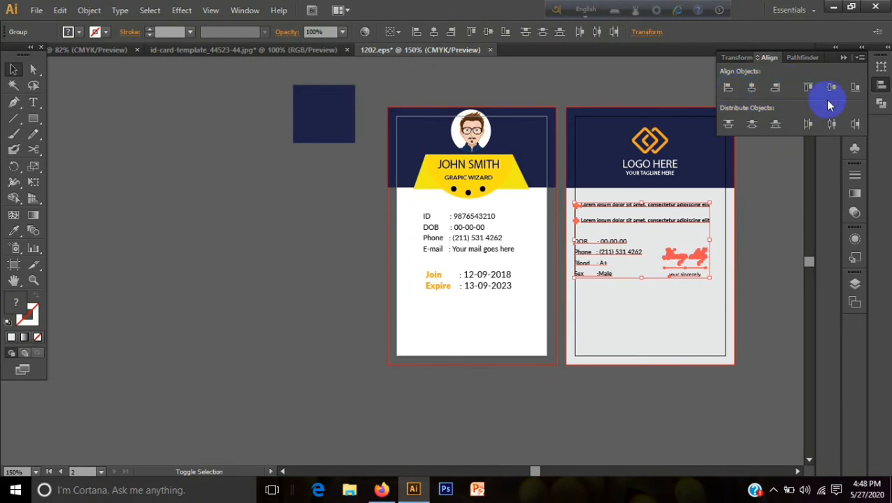
{"action": "key", "text": "Right"}
{"action": "key", "text": "Right"}
{"action": "key", "text": "Right"}
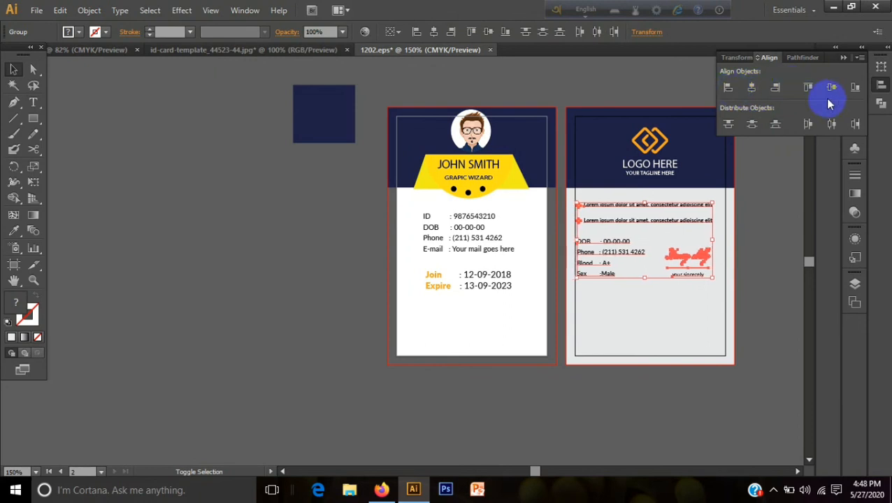
{"action": "left_click", "coordinate": [708, 418]}
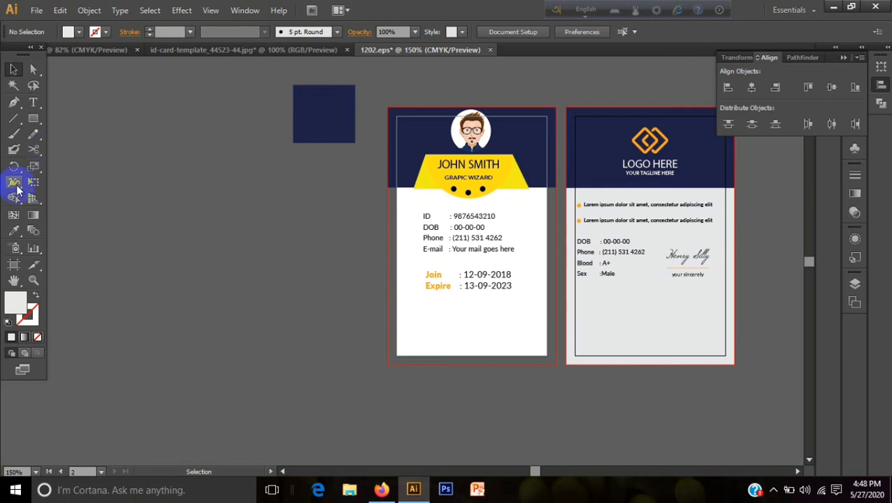
{"action": "left_click", "coordinate": [33, 102]}
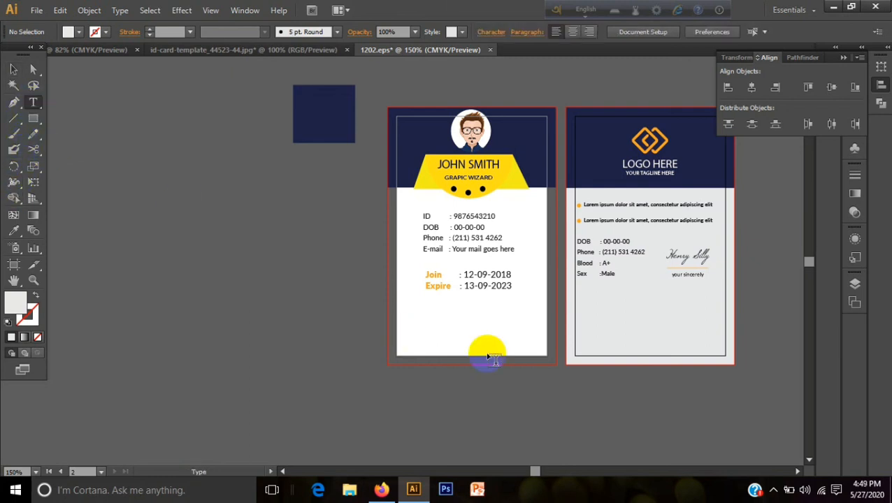
{"action": "left_click", "coordinate": [622, 300]}
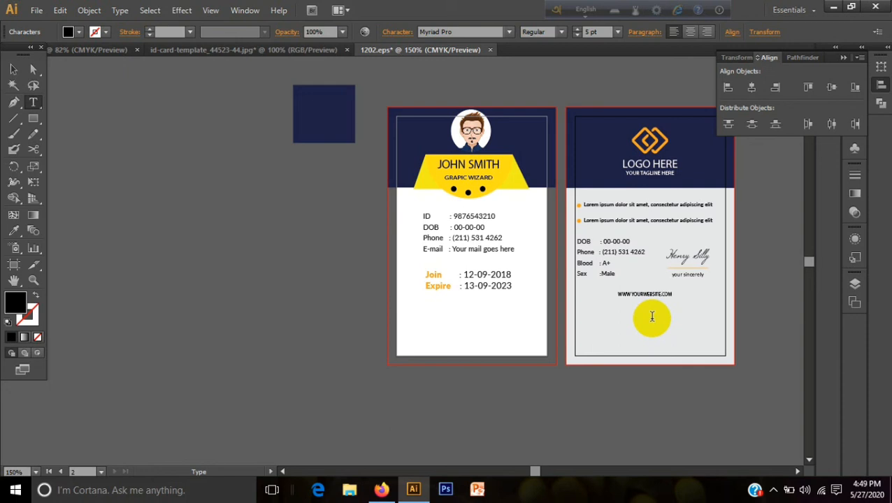
{"action": "left_click", "coordinate": [652, 317]}
{"action": "left_click", "coordinate": [13, 69]}
{"action": "left_click", "coordinate": [213, 307]}
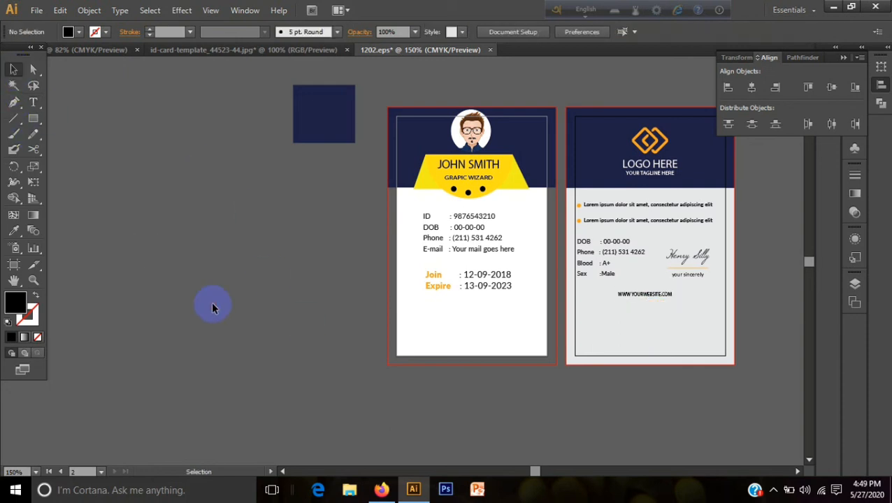
Move the website text straight down to just above the back card's lower margin line and fine-tune its height.
{"action": "left_click_drag", "start_coordinate": [643, 297], "coordinate": [643, 344]}
{"action": "left_click", "coordinate": [646, 400]}
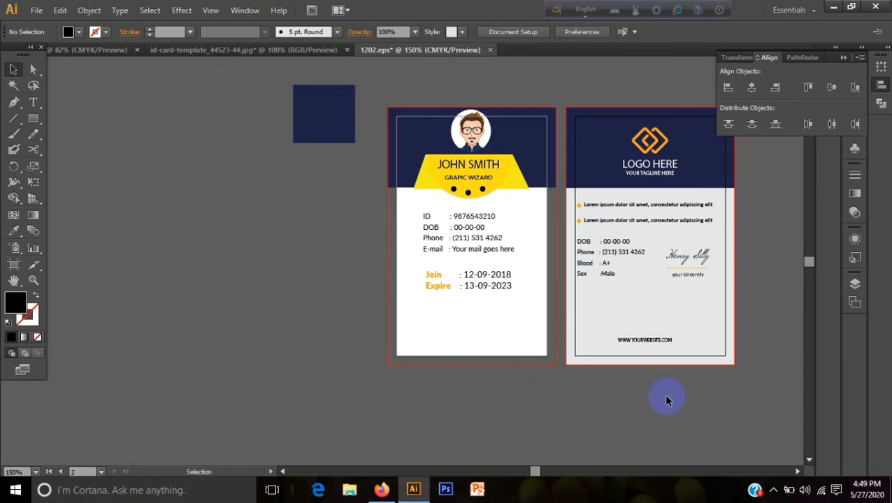
{"action": "left_click", "coordinate": [653, 341]}
{"action": "key", "text": "Up"}
{"action": "key", "text": "Up"}
{"action": "key", "text": "Down"}
{"action": "left_click", "coordinate": [673, 437]}
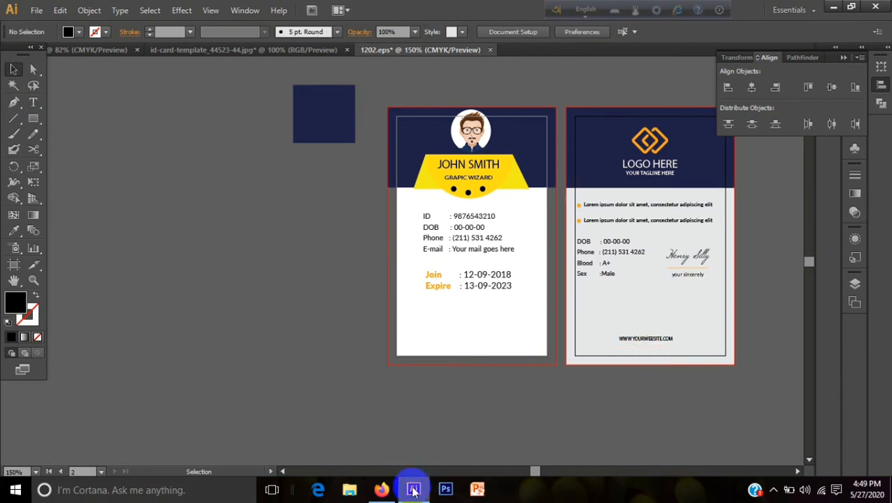
Draw a rectangle over the front card's full bleed area below the navy header and send it to the back.
{"action": "left_click", "coordinate": [533, 473]}
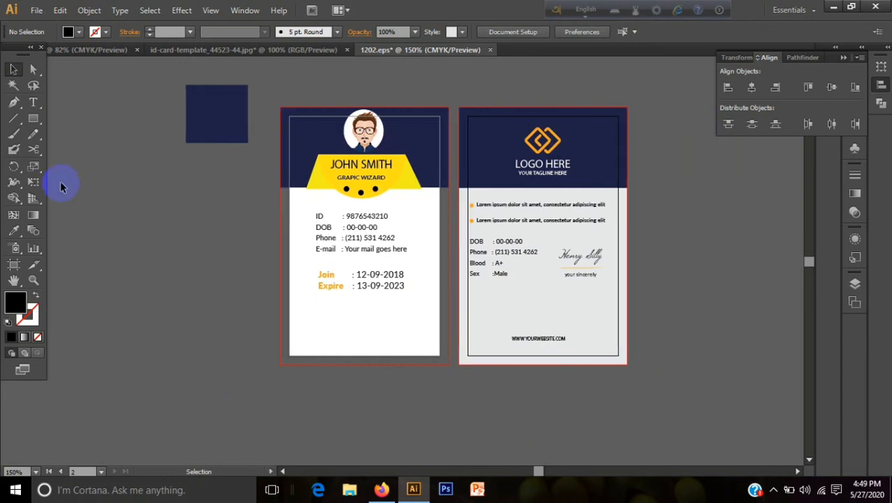
{"action": "left_click_drag", "start_coordinate": [31, 116], "coordinate": [89, 120]}
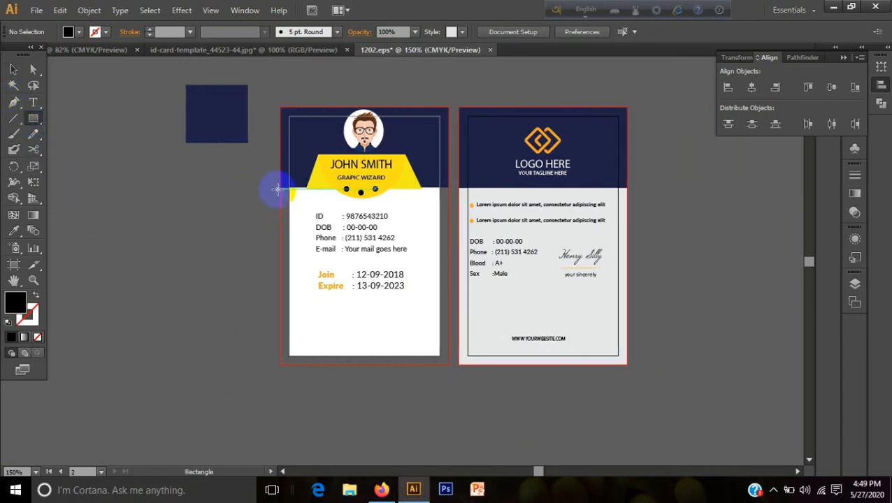
{"action": "left_click_drag", "start_coordinate": [281, 187], "coordinate": [448, 365]}
{"action": "left_click", "coordinate": [14, 70]}
{"action": "right_click", "coordinate": [376, 340]}
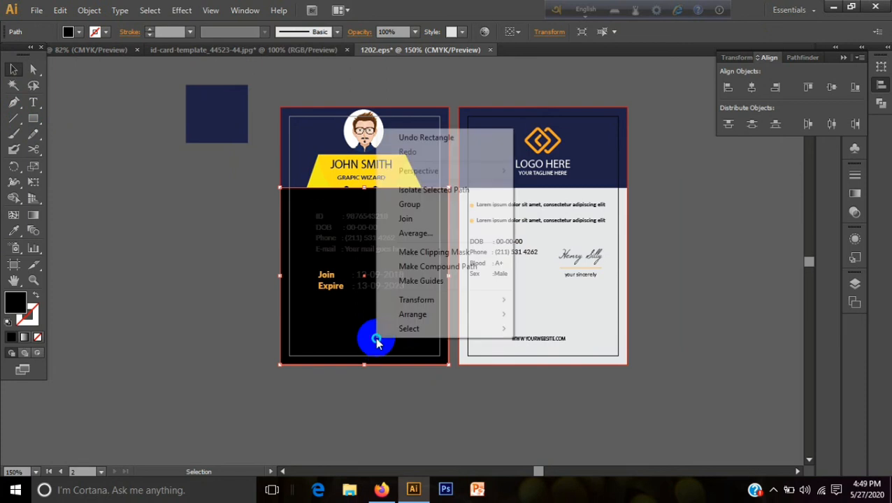
{"action": "left_click", "coordinate": [408, 314]}
{"action": "left_click", "coordinate": [546, 358]}
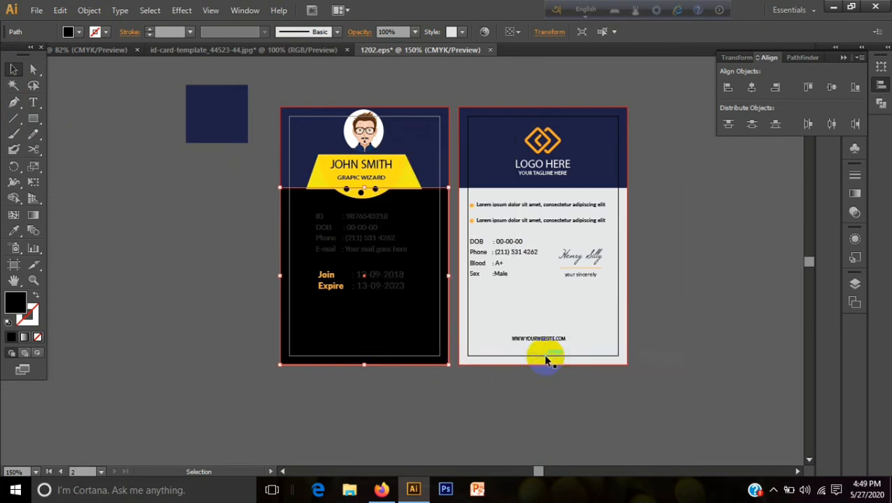
Fill the front card's lower rectangle with the same light grey as the back card.
{"action": "left_click", "coordinate": [81, 32]}
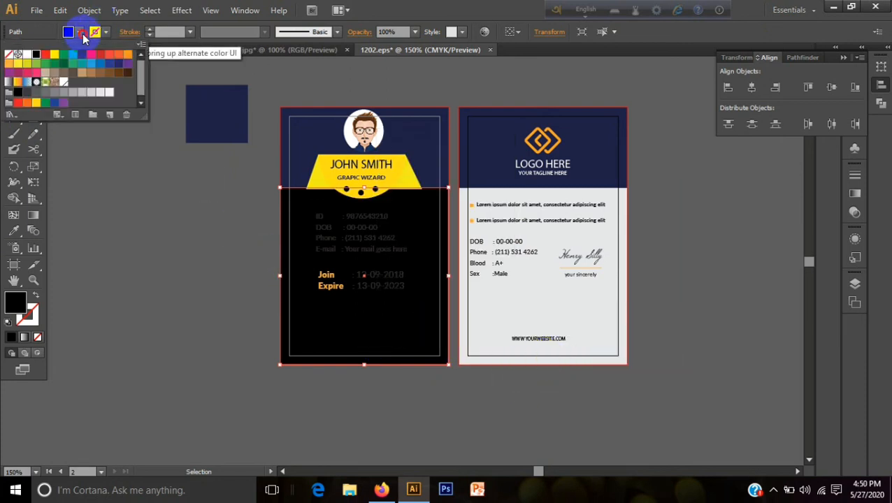
{"action": "left_click", "coordinate": [100, 95]}
{"action": "left_click", "coordinate": [169, 253]}
{"action": "left_click", "coordinate": [13, 71]}
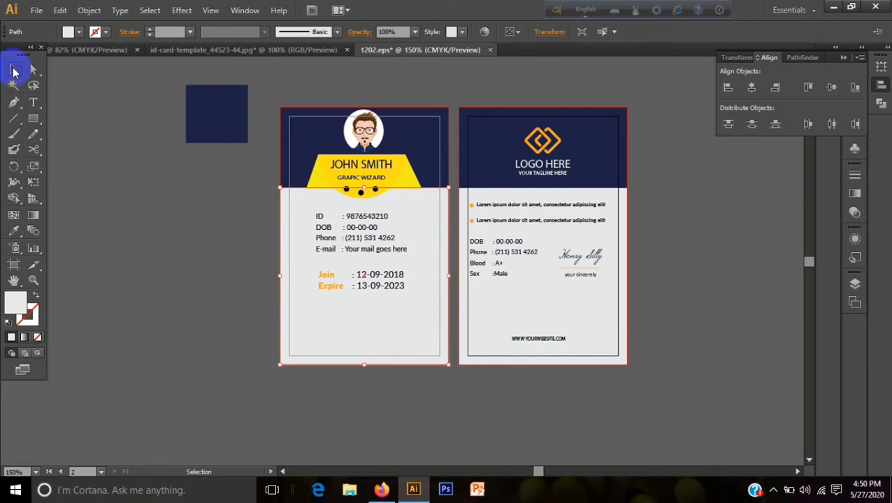
{"action": "left_click", "coordinate": [160, 194]}
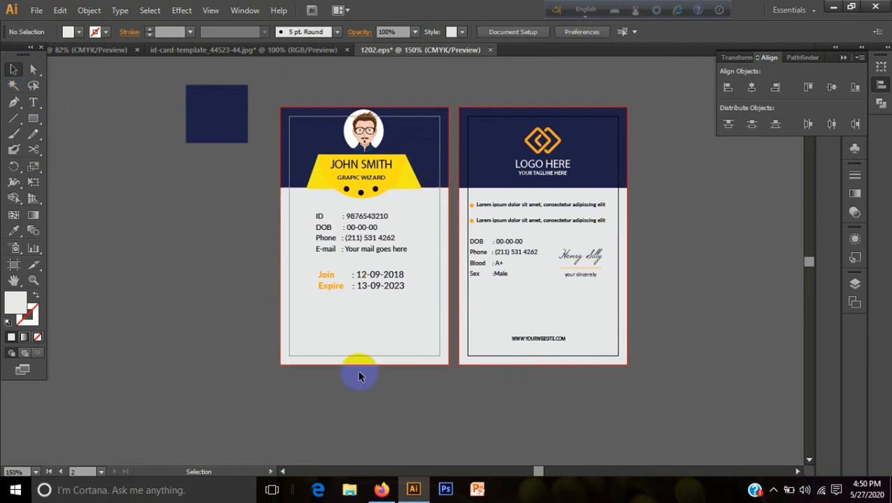